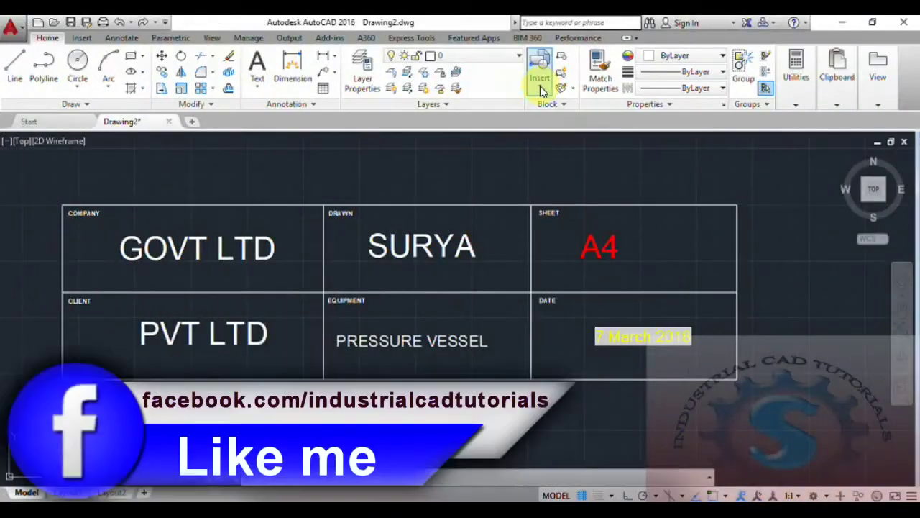
# Insert the PRINT PLANNING block with Scale set on-screen, picking its insertion point in the drawing.
pyautogui.click(549, 64)
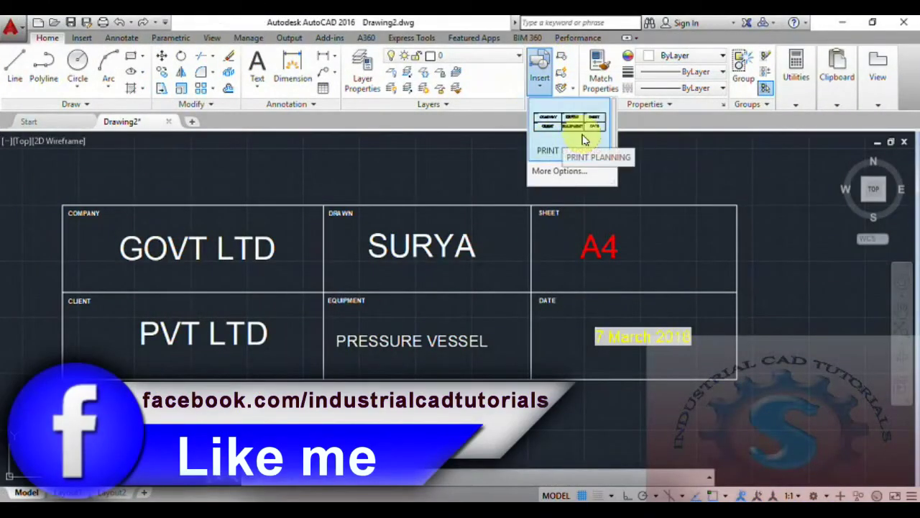
pyautogui.click(579, 171)
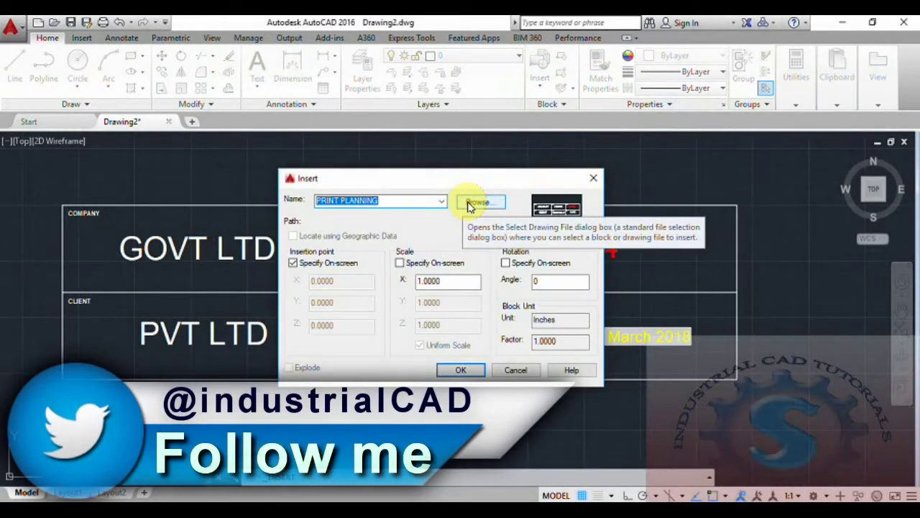
pyautogui.click(402, 264)
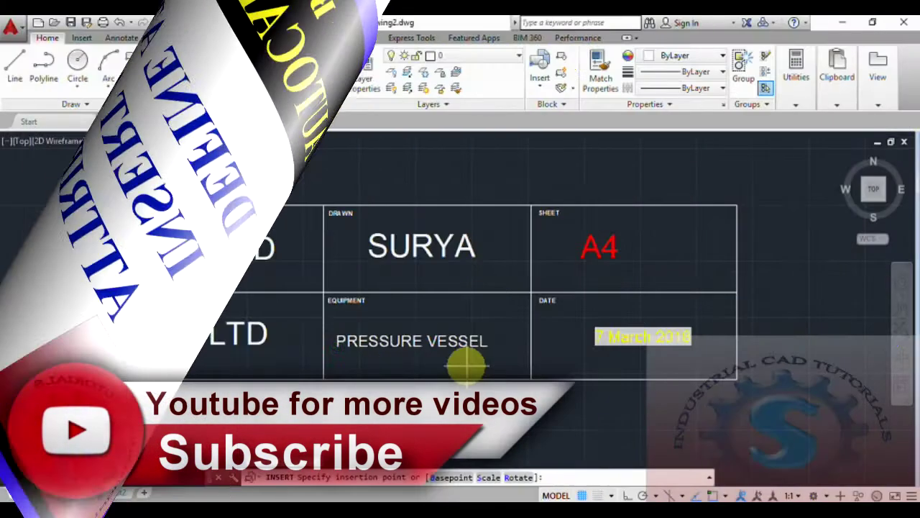
pyautogui.scroll(4, 416, 368)
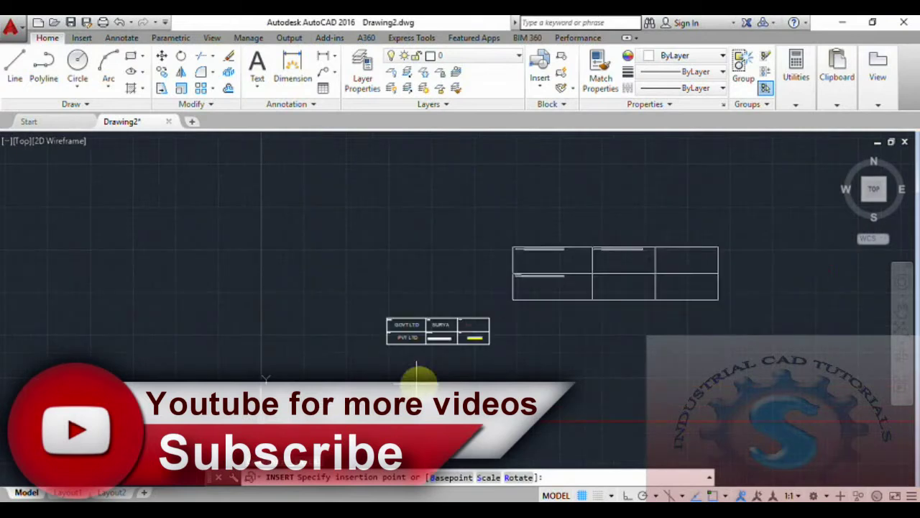
pyautogui.scroll(2, 414, 438)
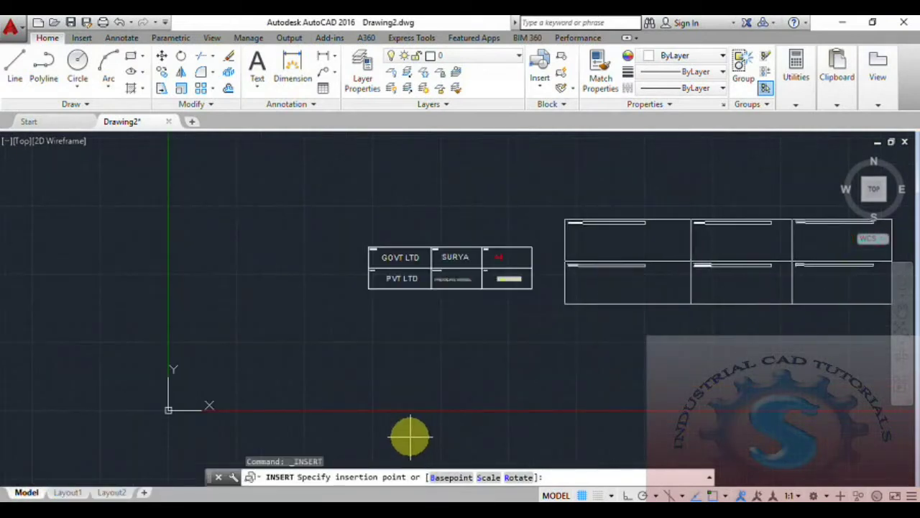
pyautogui.click(414, 437)
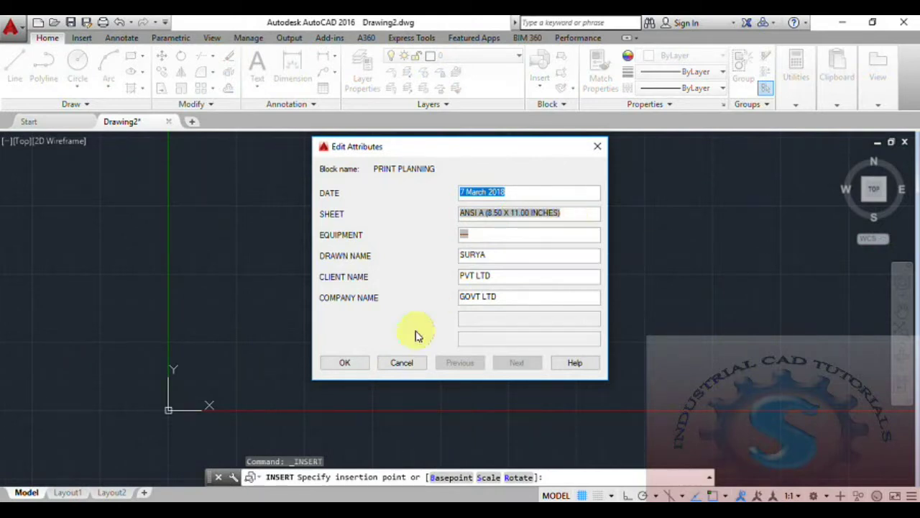
# Accept the new block's default attribute values and inspect it in the attribute editor unchanged.
pyautogui.click(345, 362)
pyautogui.scroll(-2, 509, 349)
pyautogui.scroll(4, 618, 280)
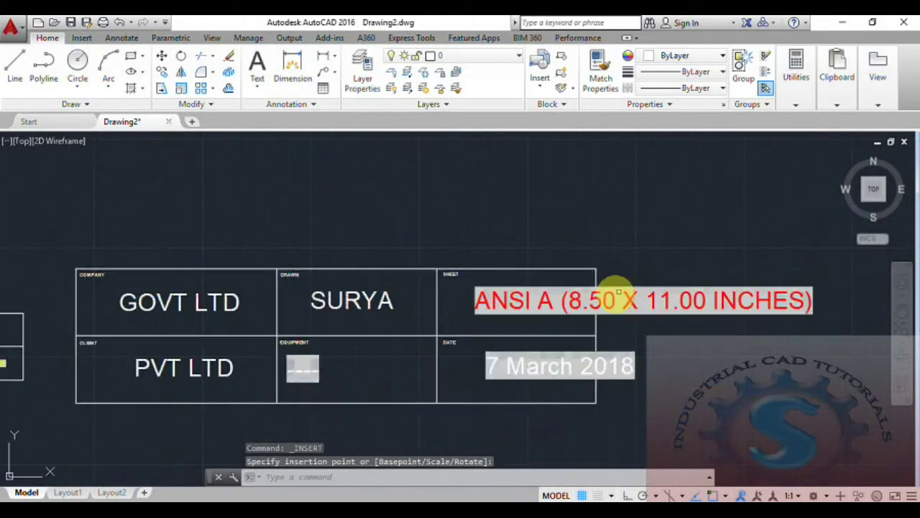
pyautogui.scroll(-2, 616, 295)
pyautogui.scroll(1, 222, 312)
pyautogui.scroll(-1, 222, 318)
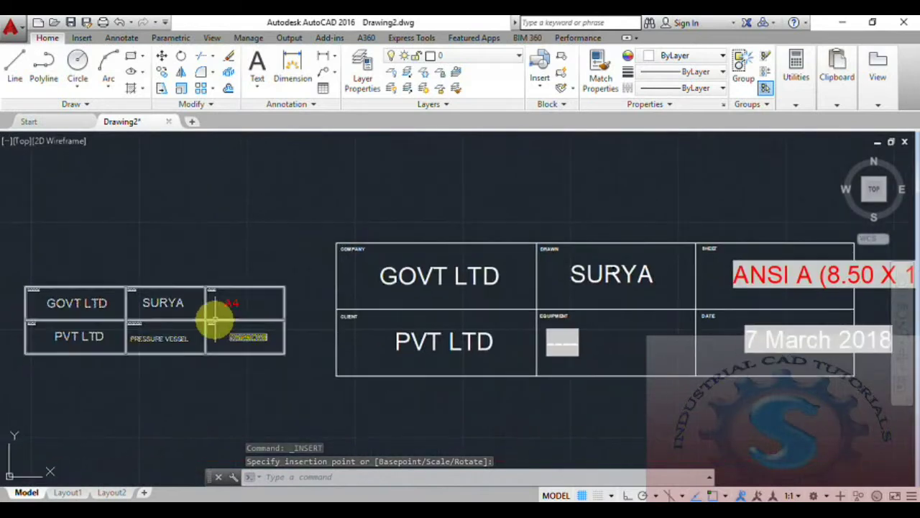
pyautogui.scroll(-2, 273, 319)
pyautogui.click(449, 323)
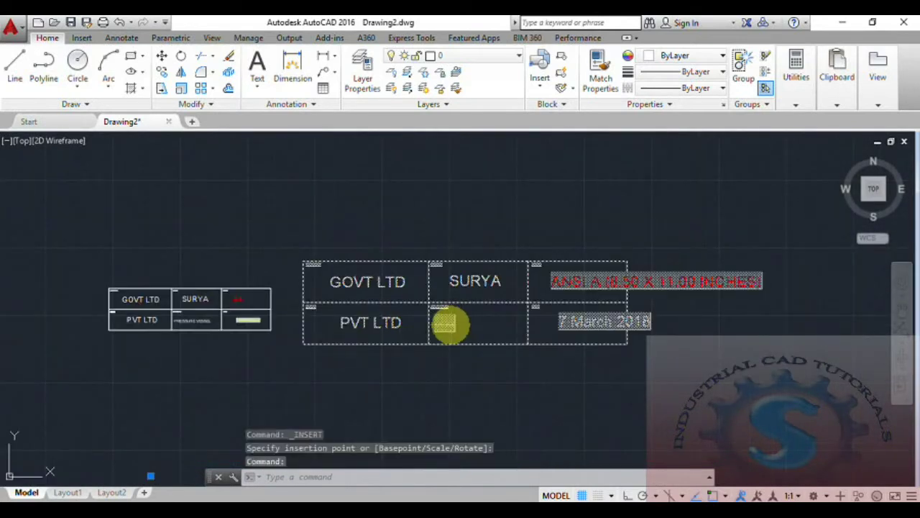
pyautogui.doubleClick(448, 323)
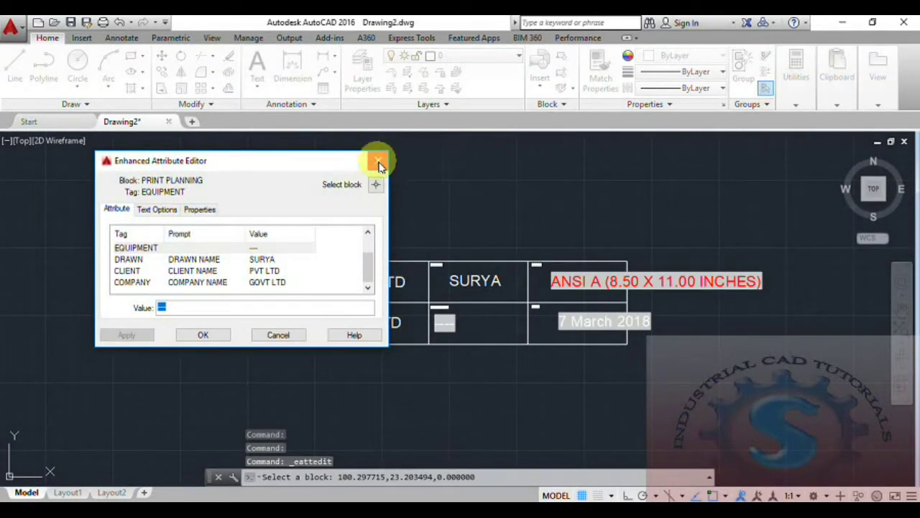
pyautogui.click(379, 162)
# Window-select the large ANSI A title block and erase it with Delete.
pyautogui.click(585, 277)
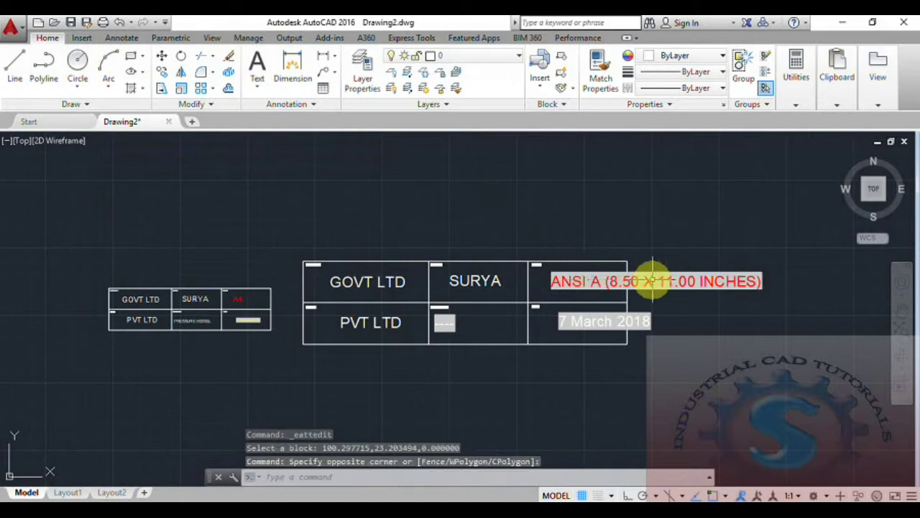
pyautogui.scroll(2, 319, 338)
pyautogui.moveTo(309, 328); pyautogui.dragTo(435, 325, button='middle')
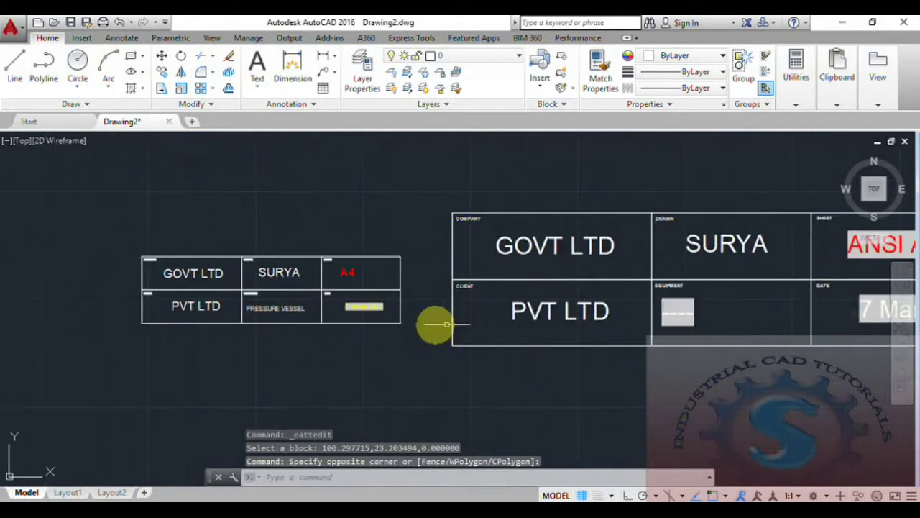
pyautogui.scroll(-2, 369, 328)
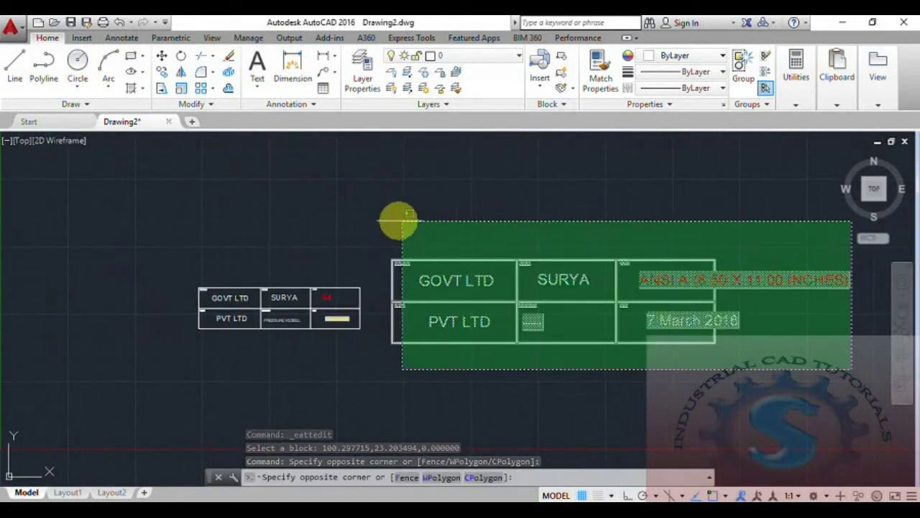
pyautogui.click(400, 221)
pyautogui.press('Delete')
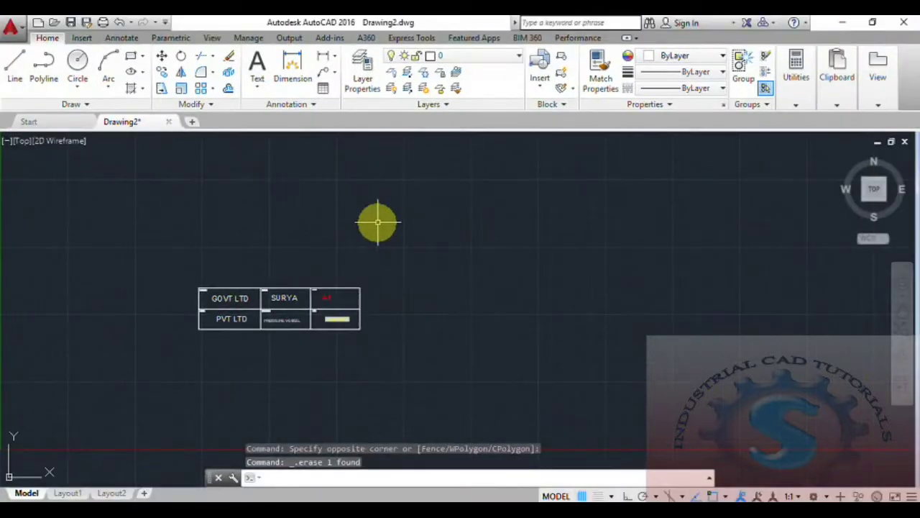
pyautogui.scroll(4, 327, 273)
pyautogui.moveTo(314, 283); pyautogui.dragTo(499, 244, button='middle')
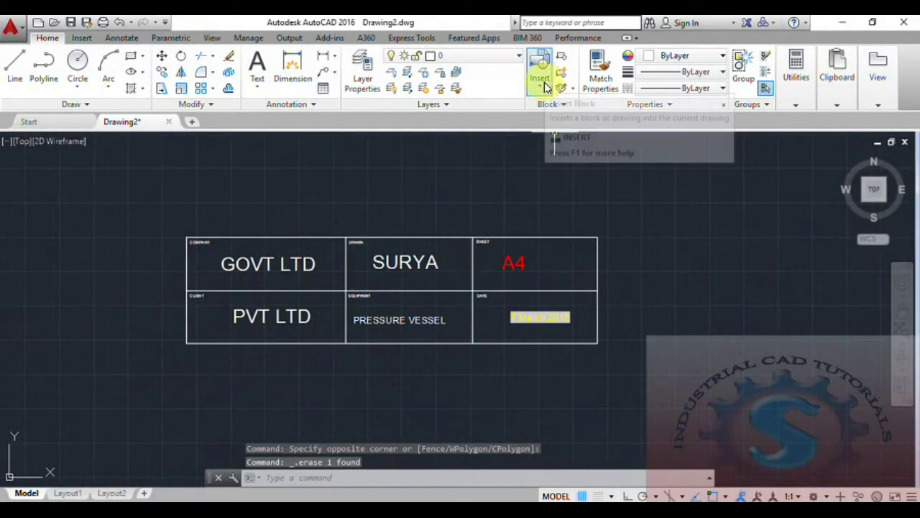
# Cancel the Block Definition dialog and zoom to show the whole title block.
pyautogui.click(565, 59)
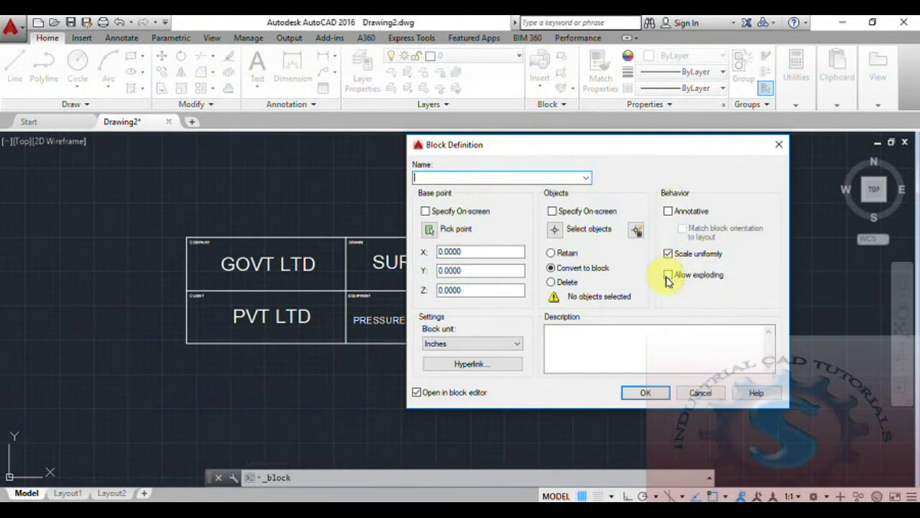
pyautogui.click(777, 144)
pyautogui.moveTo(585, 288); pyautogui.dragTo(624, 312, button='middle')
pyautogui.scroll(2, 538, 302)
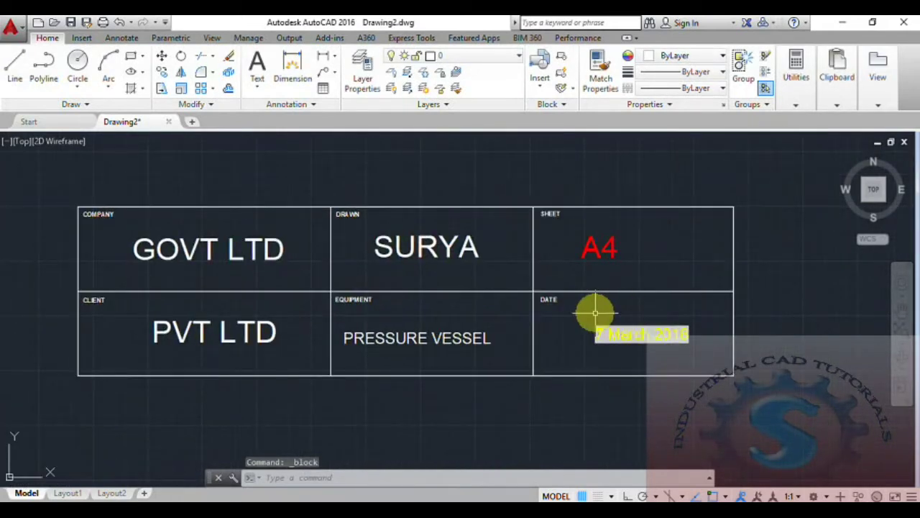
pyautogui.scroll(1, 568, 318)
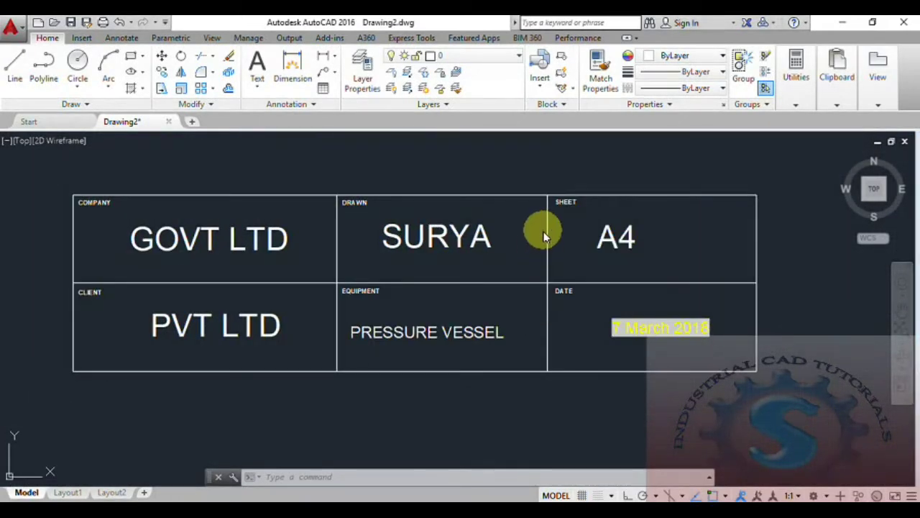
# Review the Block Attribute Manager and the attribute editor's tabs without making changes.
pyautogui.click(565, 106)
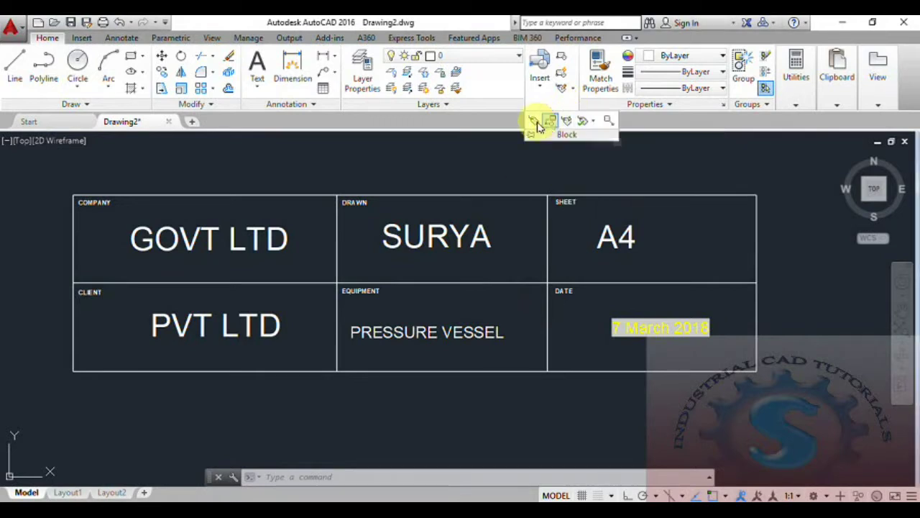
pyautogui.click(550, 122)
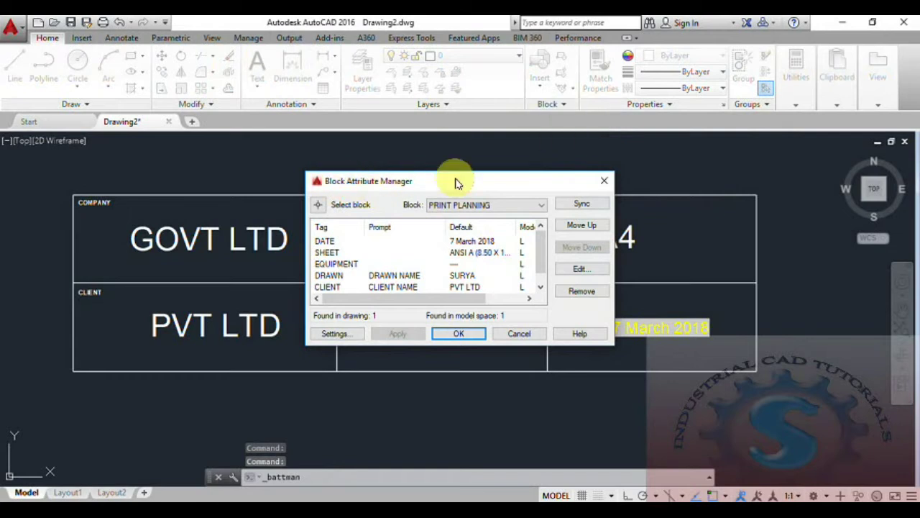
pyautogui.click(604, 180)
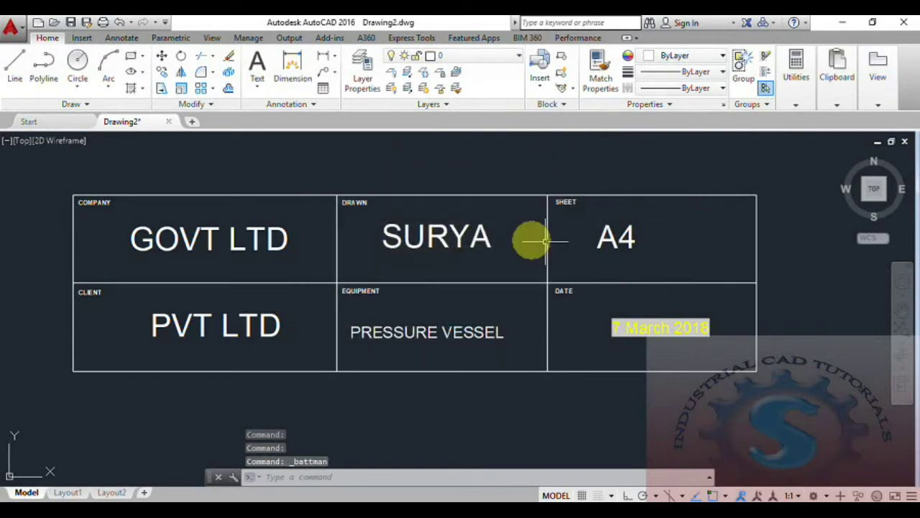
pyautogui.click(455, 237)
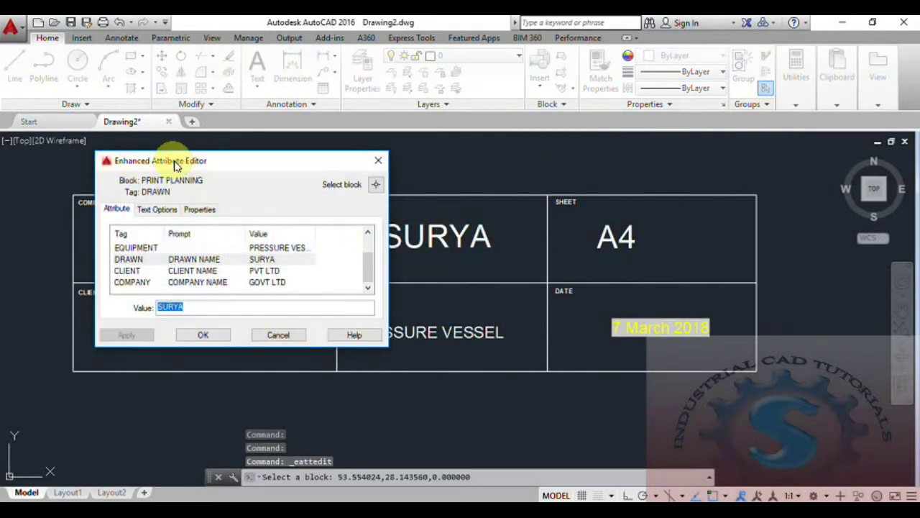
pyautogui.click(157, 209)
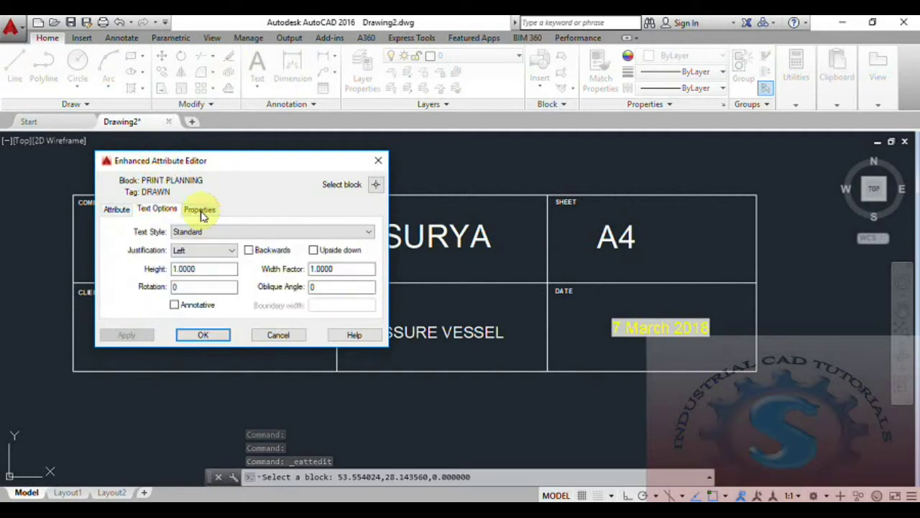
pyautogui.click(199, 210)
pyautogui.click(378, 160)
# Reopen the Block Attribute Manager for PRINT PLANNING and drag it aside.
pyautogui.click(568, 105)
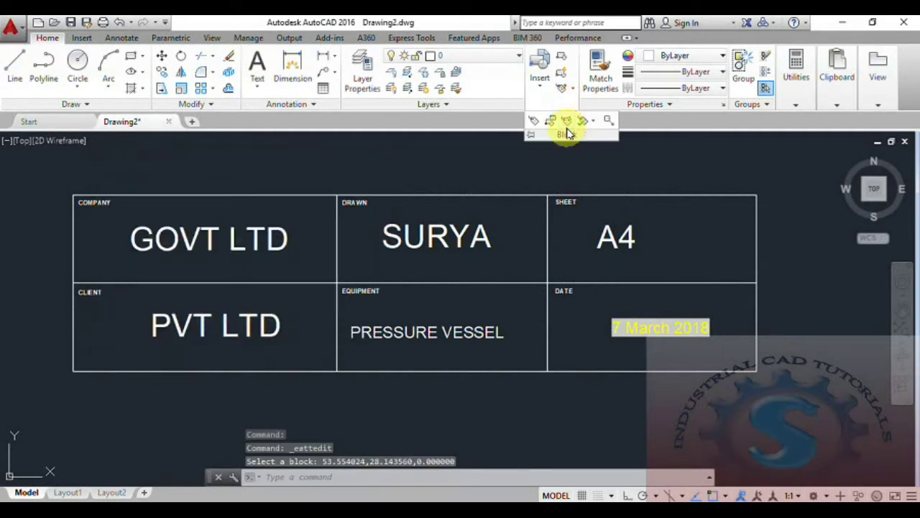
pyautogui.click(567, 124)
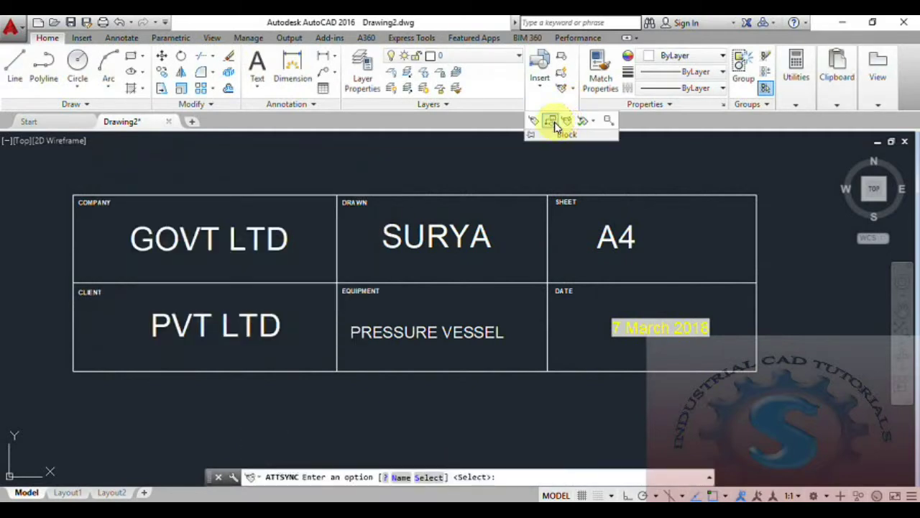
pyautogui.click(551, 121)
pyautogui.moveTo(427, 180); pyautogui.dragTo(532, 173)
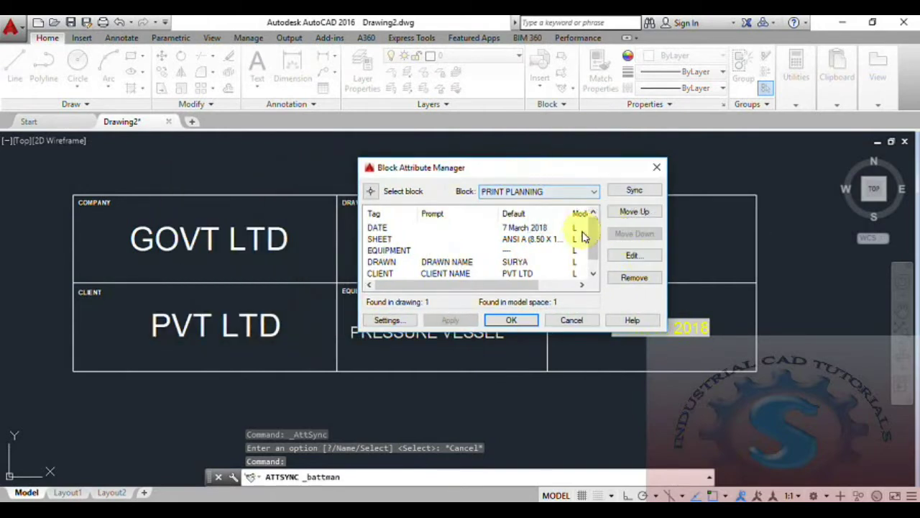
# Step through the EQUIPMENT, DRAWN and CLIENT attributes and open CLIENT for editing.
pyautogui.scroll(-1, 593, 262)
pyautogui.scroll(1, 597, 230)
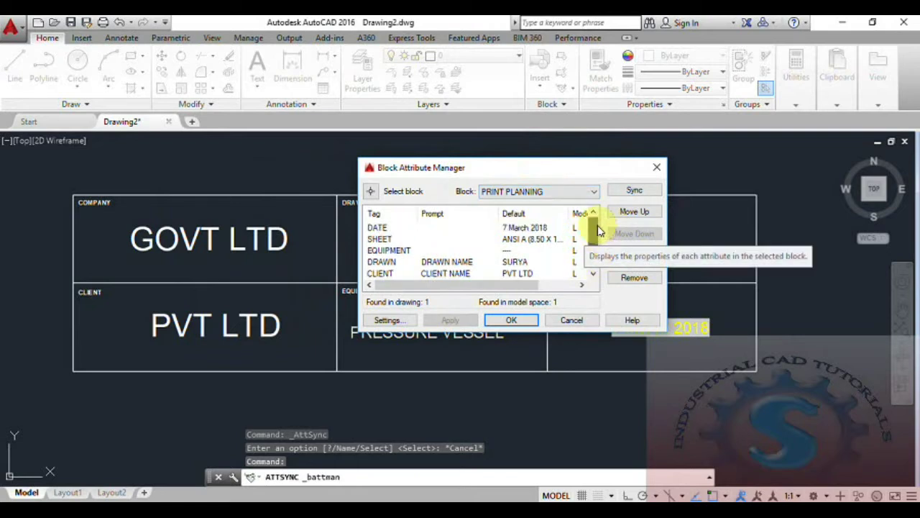
pyautogui.scroll(-1, 597, 232)
pyautogui.scroll(1, 596, 232)
pyautogui.scroll(-1, 596, 239)
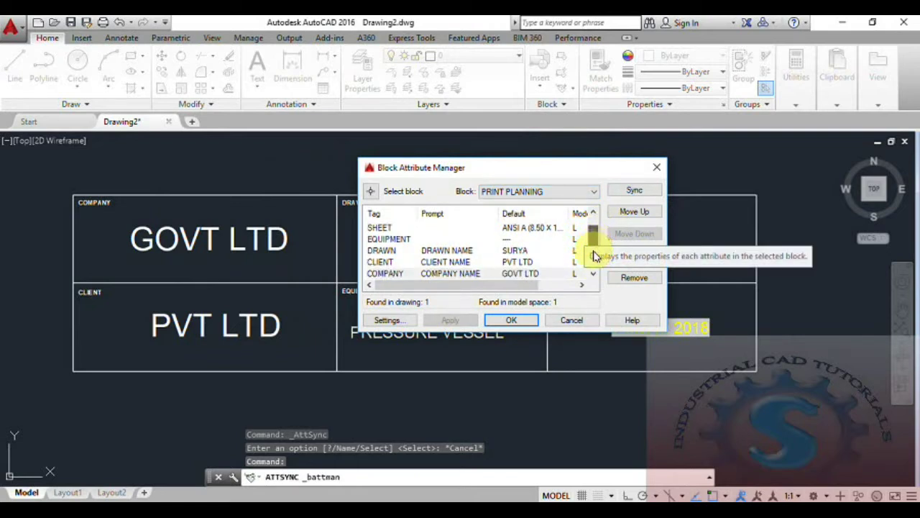
pyautogui.scroll(1, 593, 241)
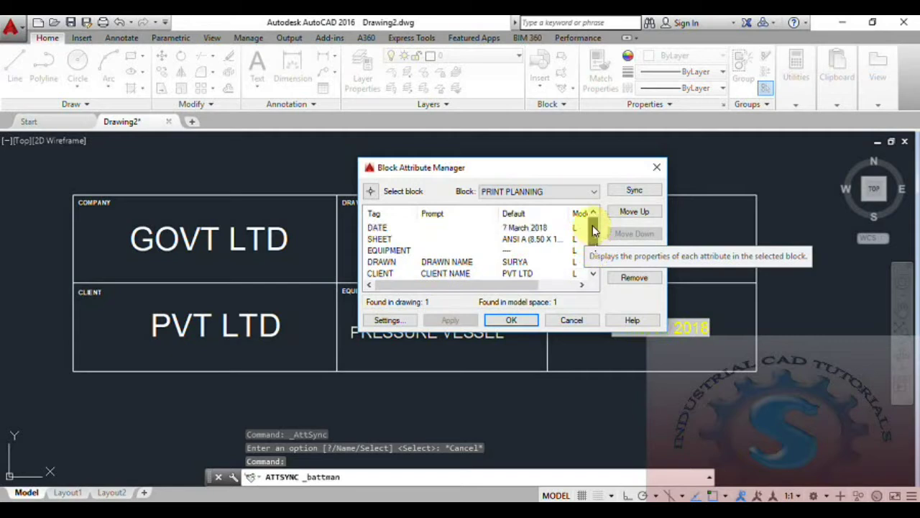
pyautogui.click(391, 228)
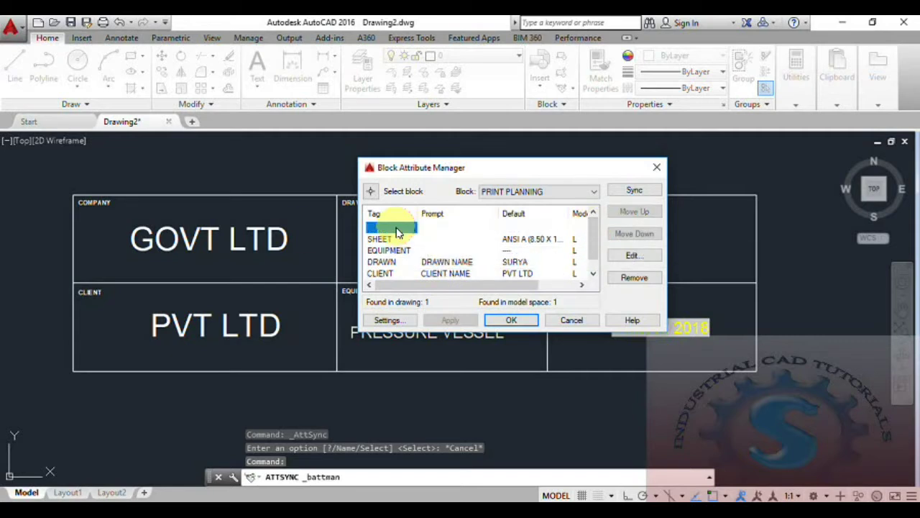
pyautogui.click(392, 238)
pyautogui.click(394, 251)
pyautogui.click(392, 262)
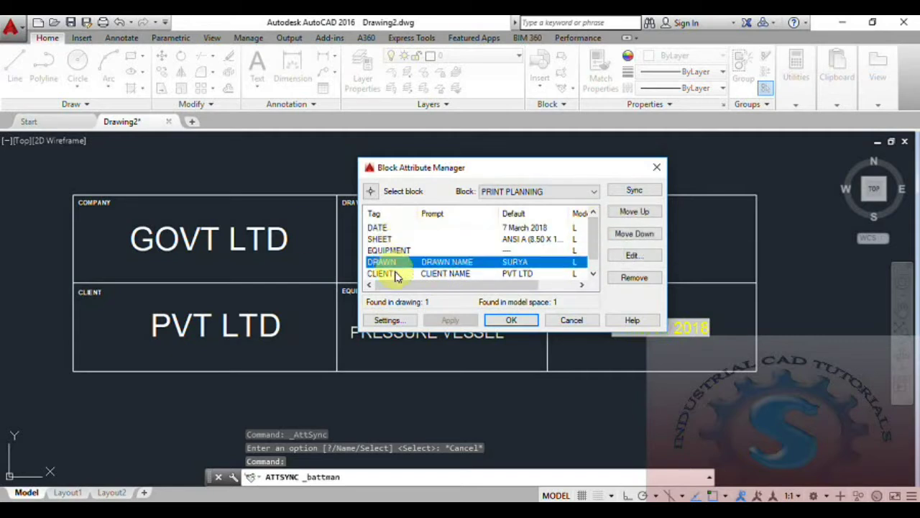
pyautogui.click(394, 273)
pyautogui.click(630, 255)
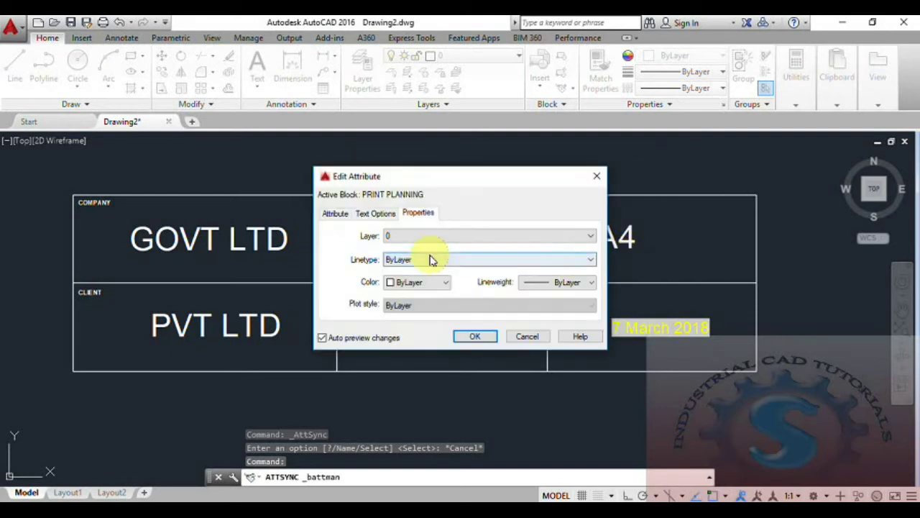
# Clear Verify, set CLIENT to Multiple lines, and edit its PVT LTD default in place.
pyautogui.click(374, 213)
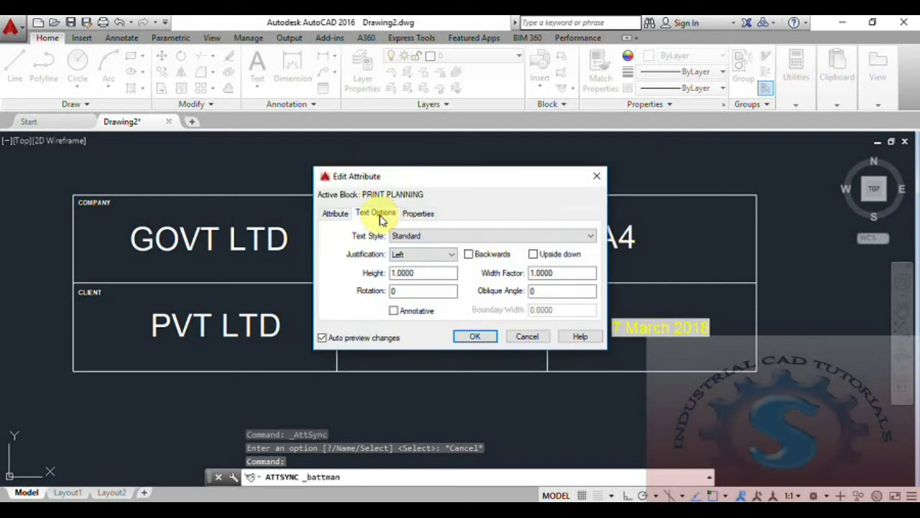
pyautogui.click(338, 216)
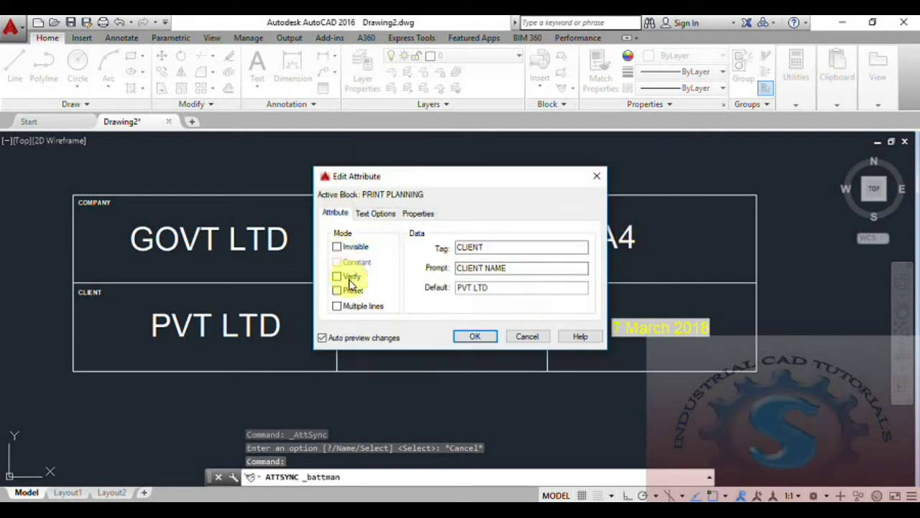
pyautogui.click(337, 247)
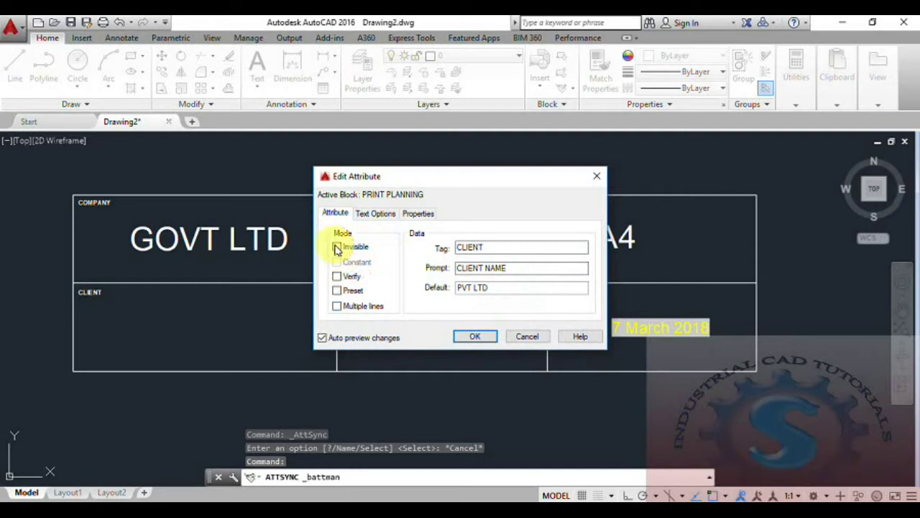
pyautogui.click(337, 248)
pyautogui.click(337, 247)
pyautogui.click(337, 247)
pyautogui.click(338, 278)
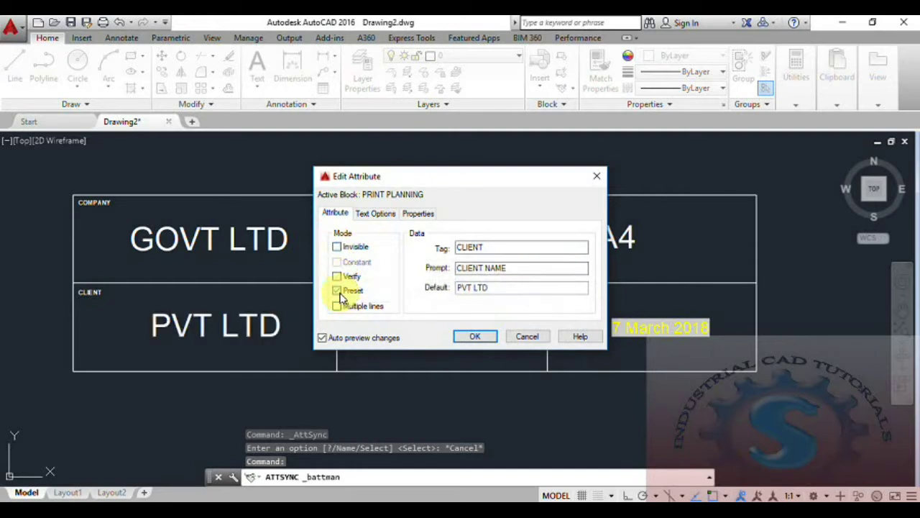
pyautogui.click(338, 307)
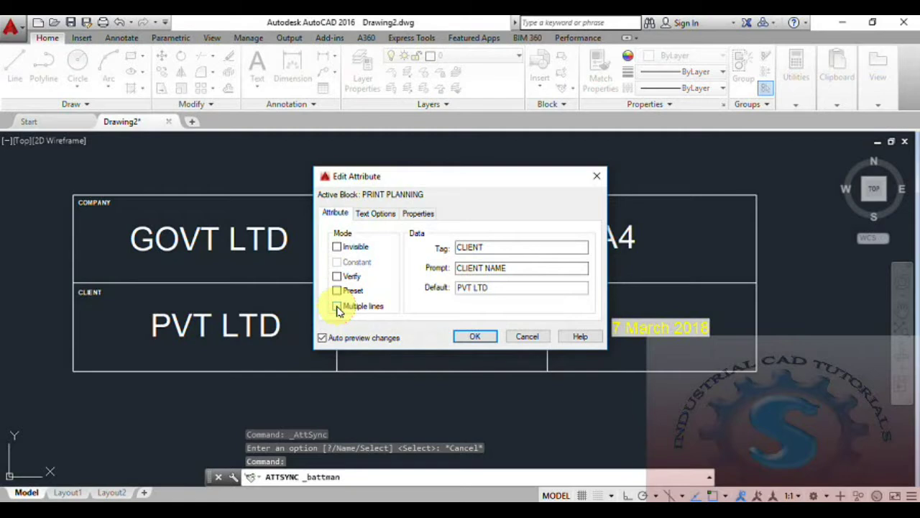
pyautogui.click(580, 287)
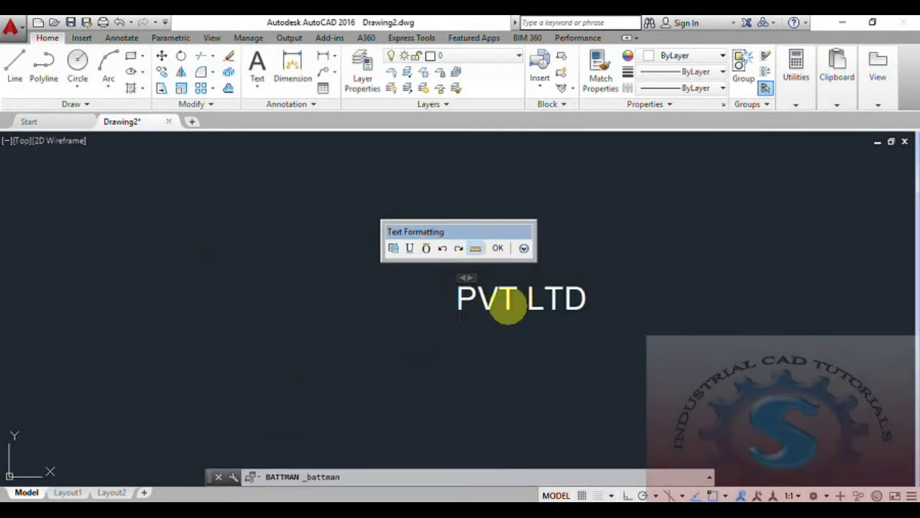
pyautogui.click(517, 308)
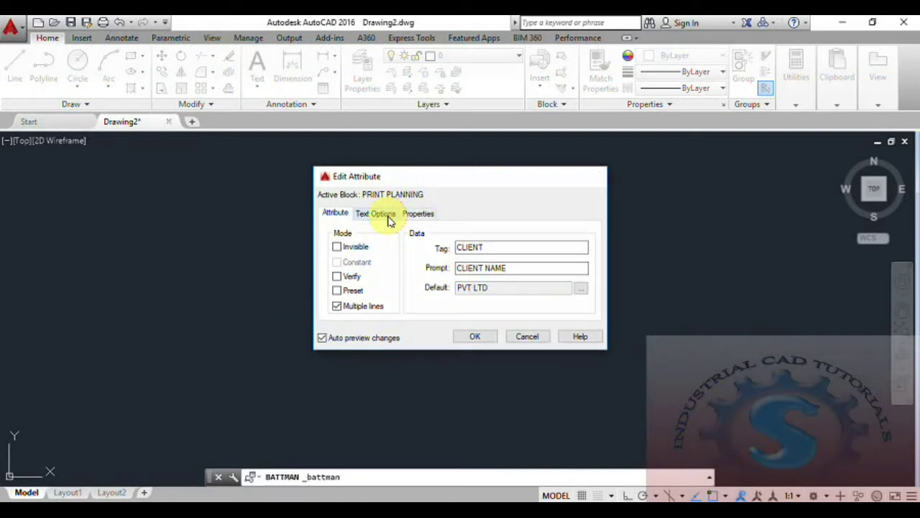
# Confirm the CLIENT change, cancel a Synchronize attempt, and reopen Manage Attributes for PRINT PLANNING.
pyautogui.press('Return')
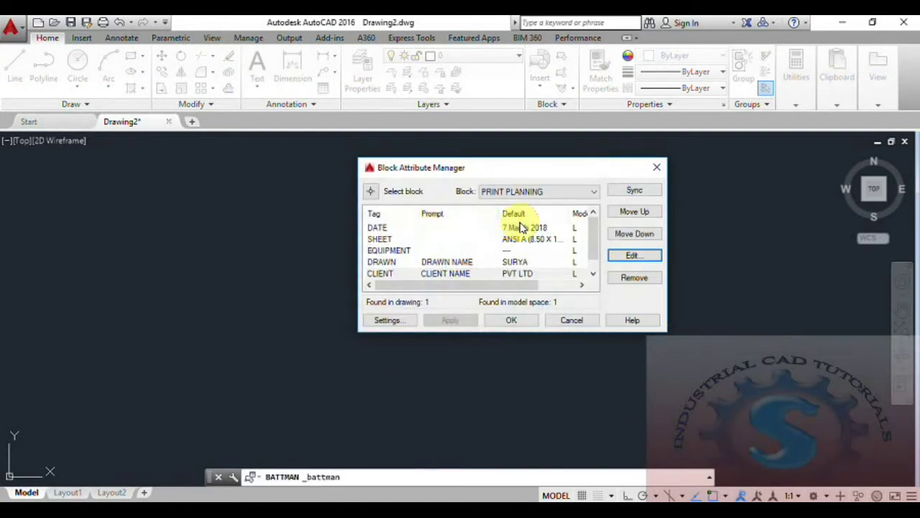
pyautogui.click(512, 320)
pyautogui.scroll(4, 402, 317)
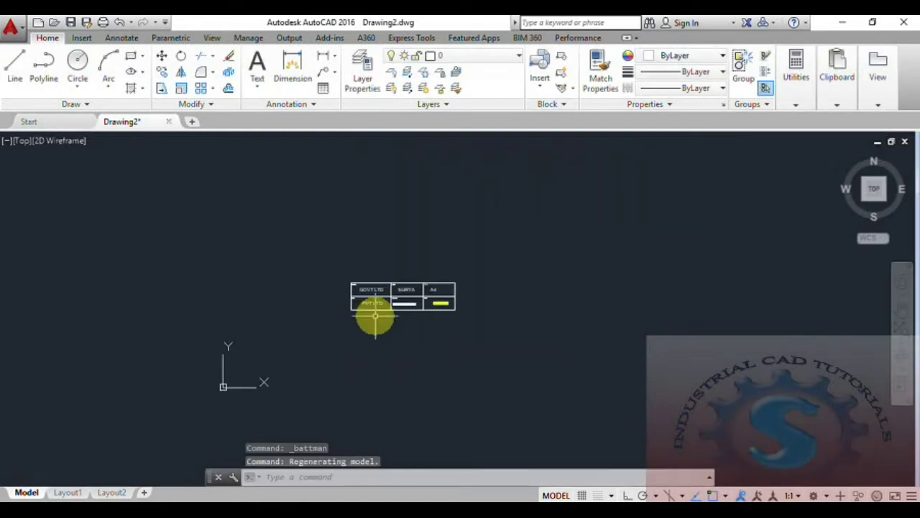
pyautogui.scroll(3, 468, 302)
pyautogui.moveTo(471, 302); pyautogui.dragTo(552, 337, button='middle')
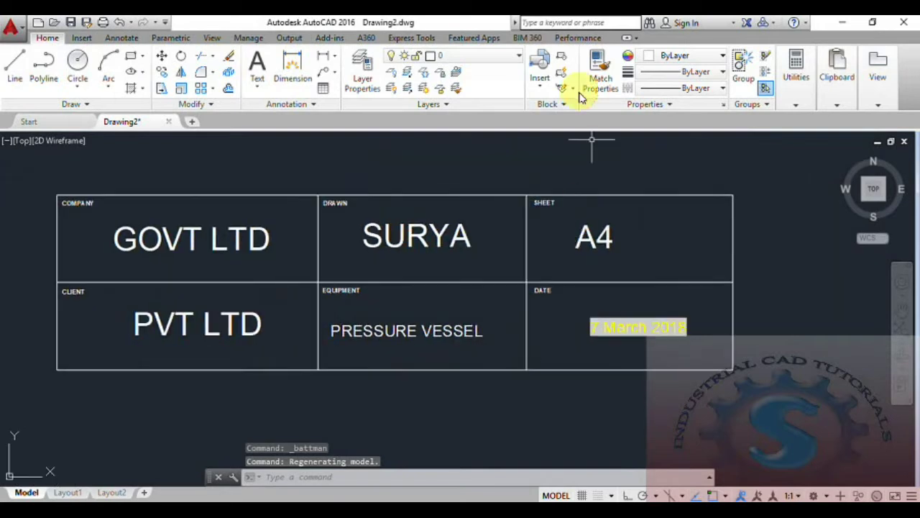
pyautogui.click(568, 106)
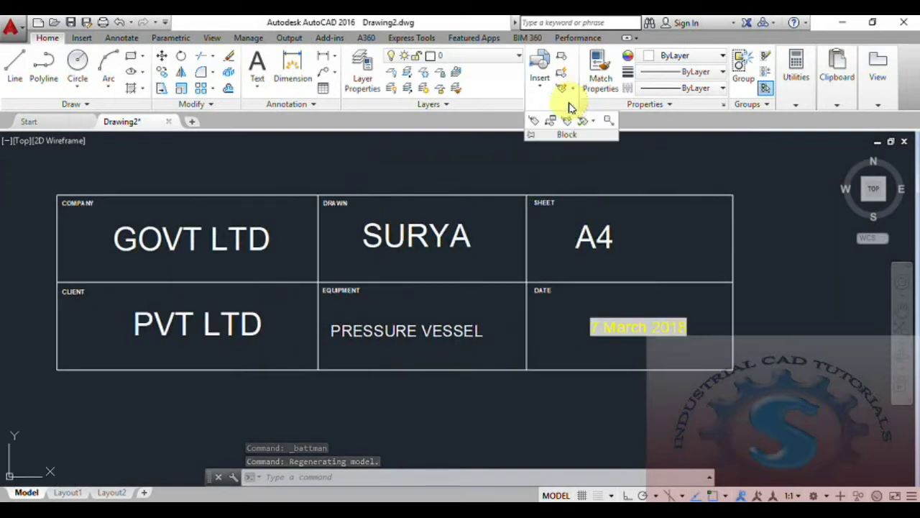
pyautogui.click(566, 122)
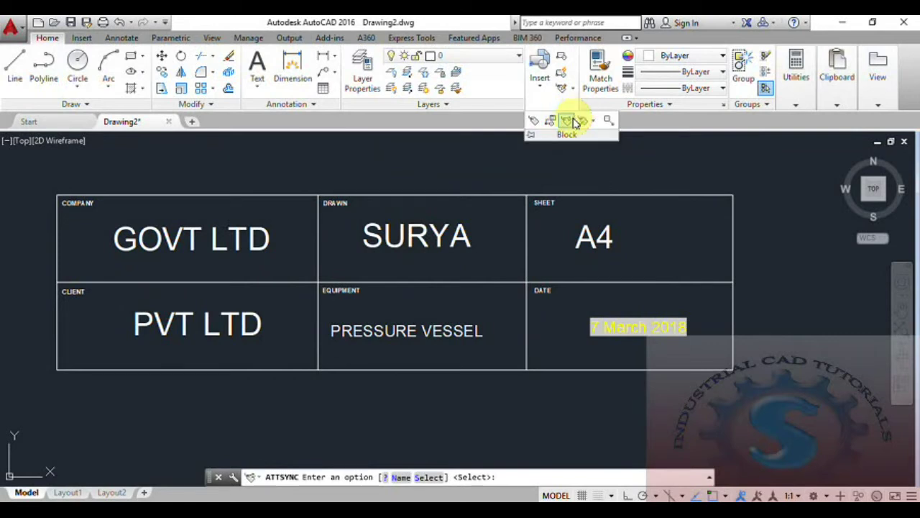
pyautogui.click(550, 122)
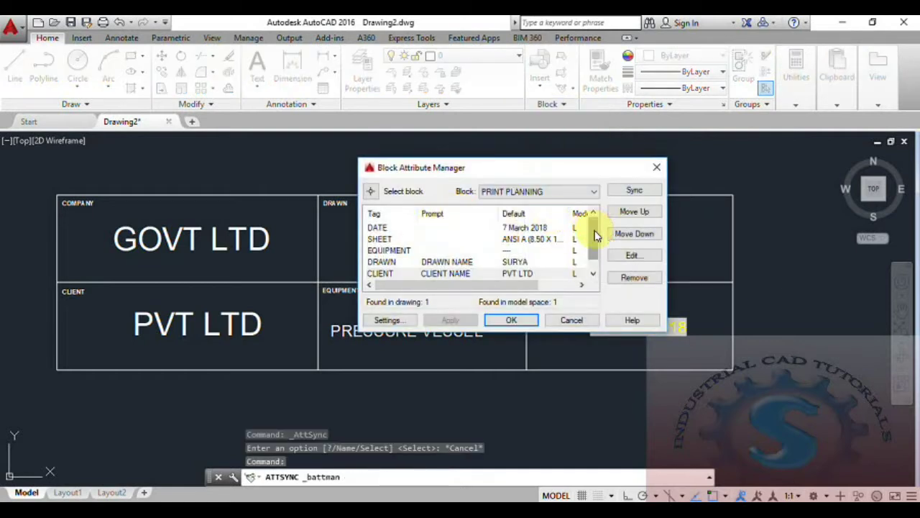
# Remove the COMPANY, CLIENT and DRAWN attributes, apply, then undo the removals with Ctrl+Z.
pyautogui.moveTo(594, 230); pyautogui.dragTo(591, 261)
pyautogui.click(512, 274)
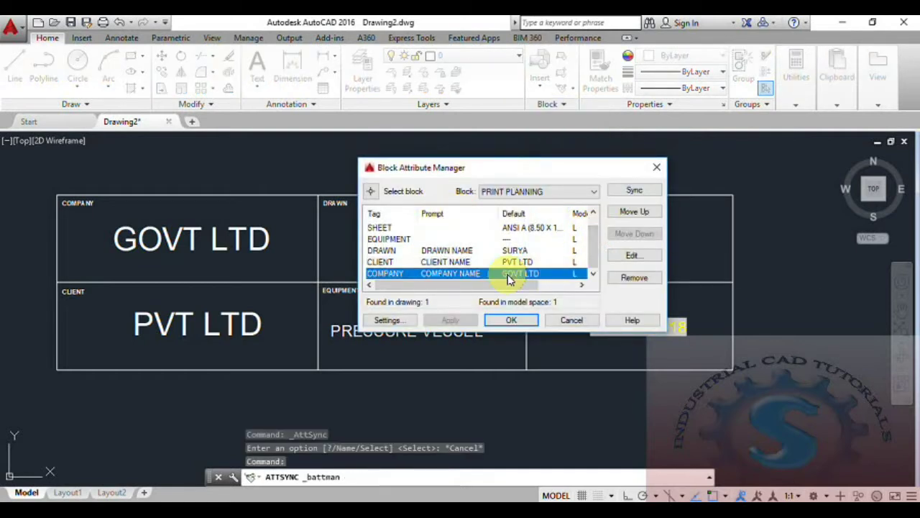
pyautogui.click(512, 265)
pyautogui.click(513, 251)
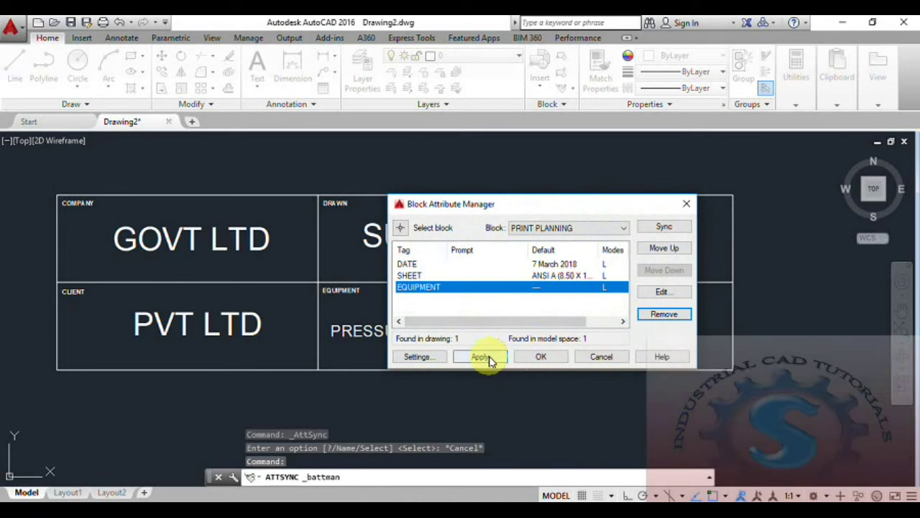
pyautogui.click(486, 357)
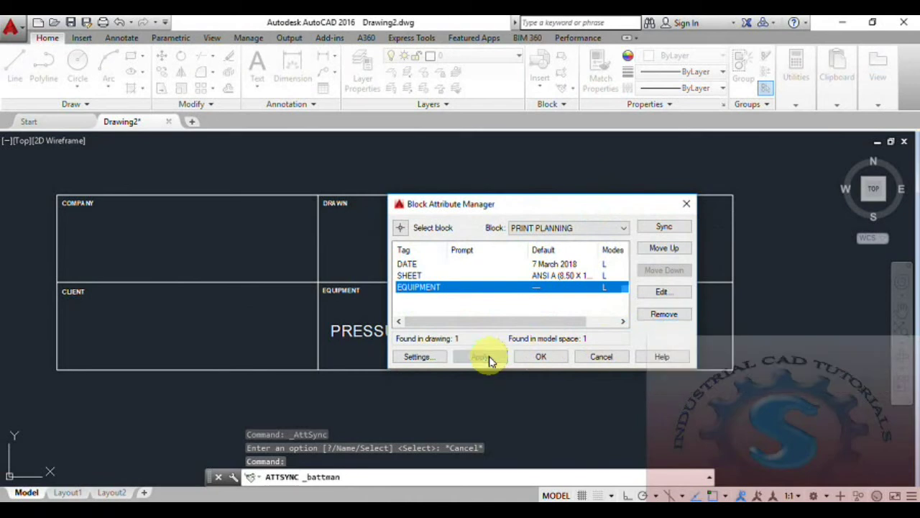
pyautogui.click(542, 357)
pyautogui.moveTo(548, 347); pyautogui.dragTo(535, 350, button='middle')
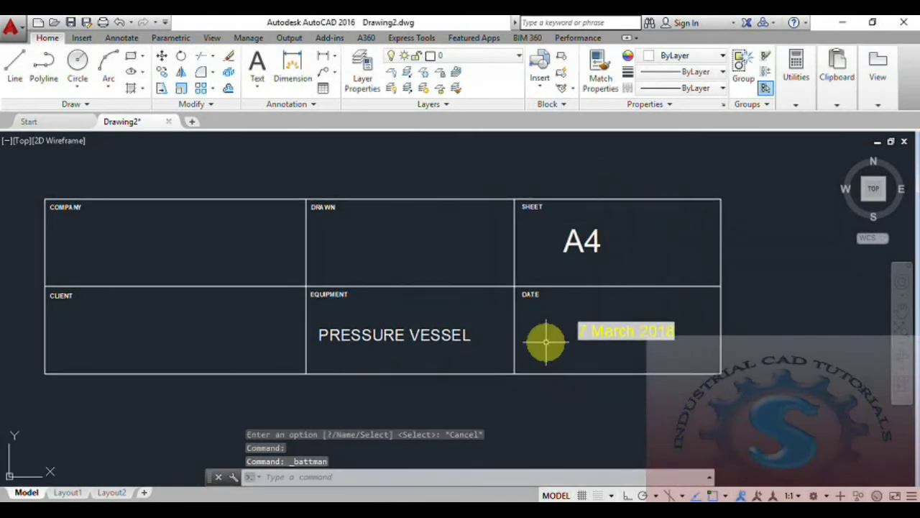
pyautogui.hotkey('ctrl', 'z')
pyautogui.hotkey('ctrl', 'z')
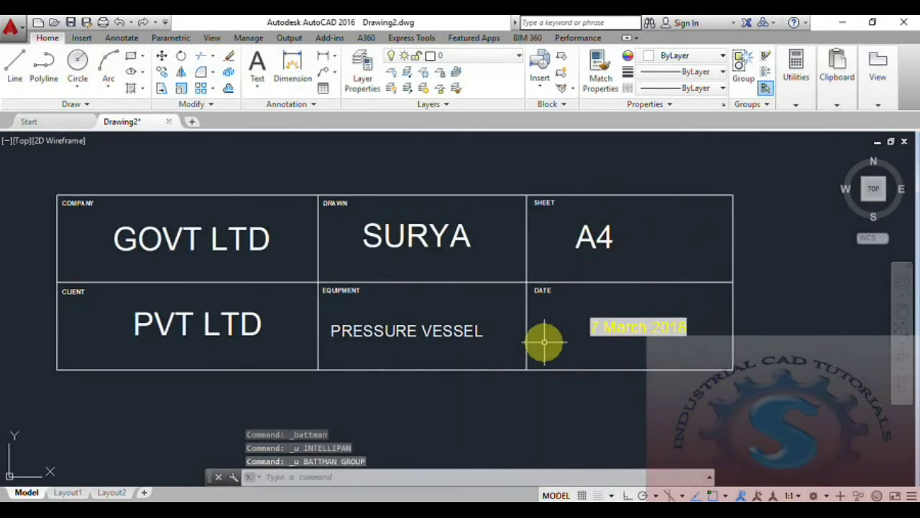
pyautogui.click(559, 108)
pyautogui.click(554, 127)
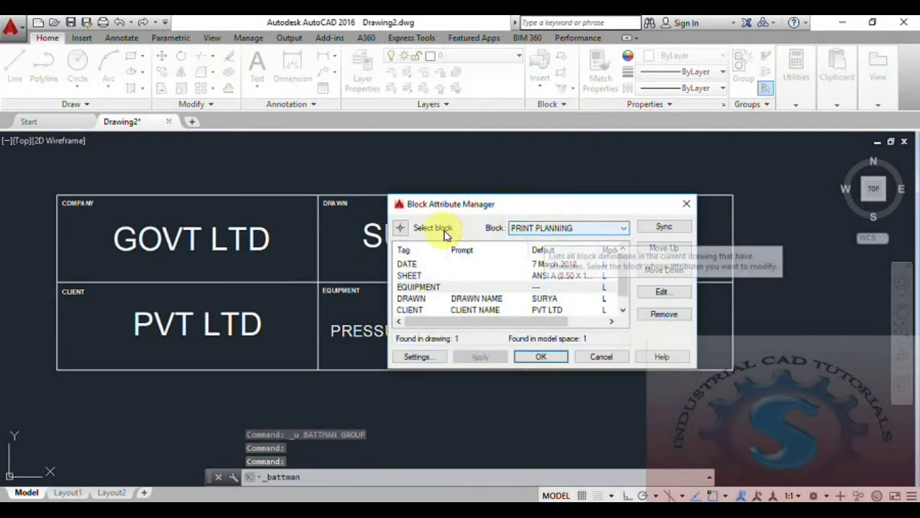
pyautogui.click(401, 227)
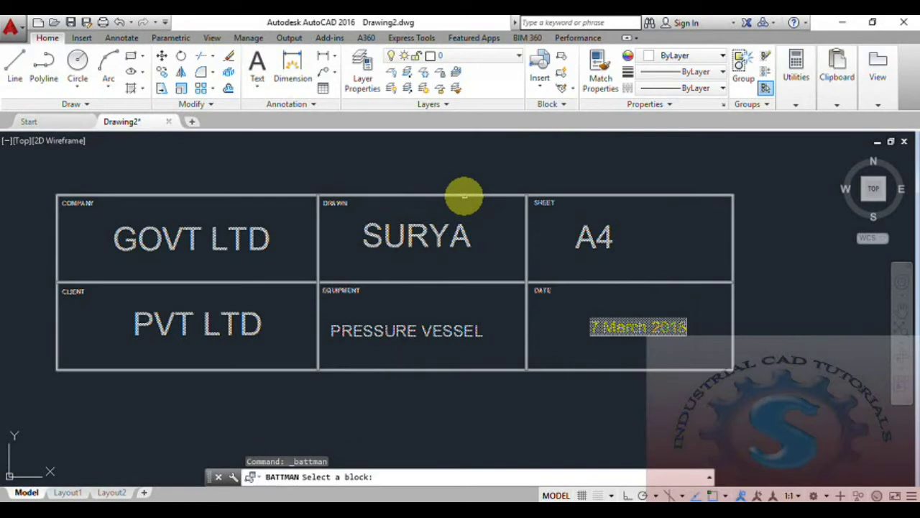
pyautogui.click(464, 195)
pyautogui.click(499, 277)
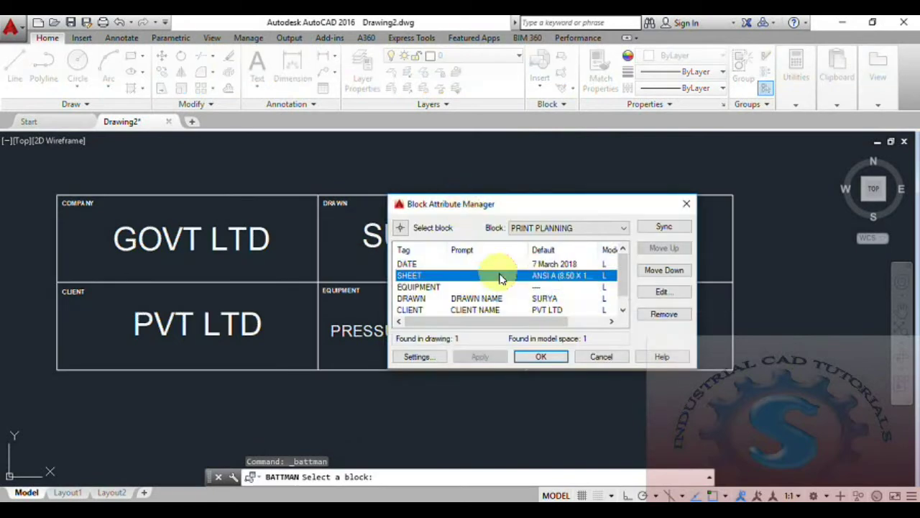
pyautogui.click(499, 287)
pyautogui.click(646, 271)
pyautogui.click(646, 270)
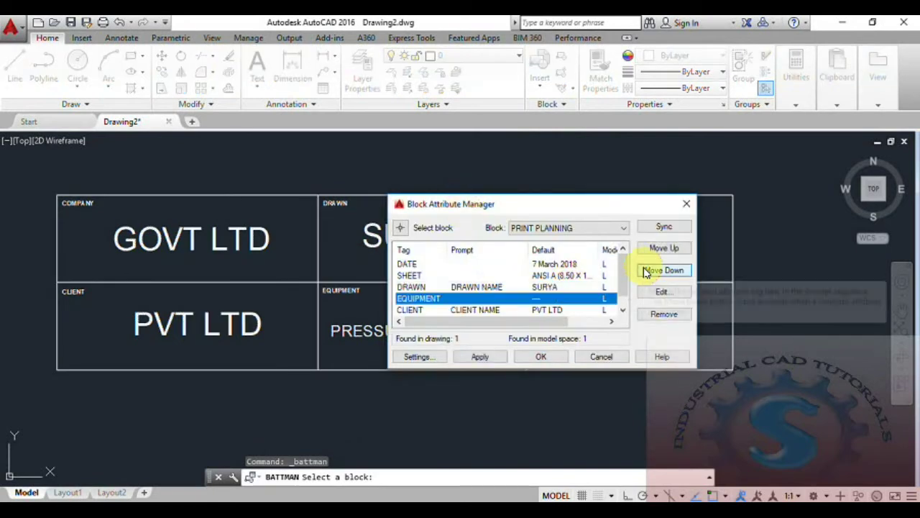
pyautogui.click(647, 270)
pyautogui.click(646, 271)
pyautogui.click(653, 248)
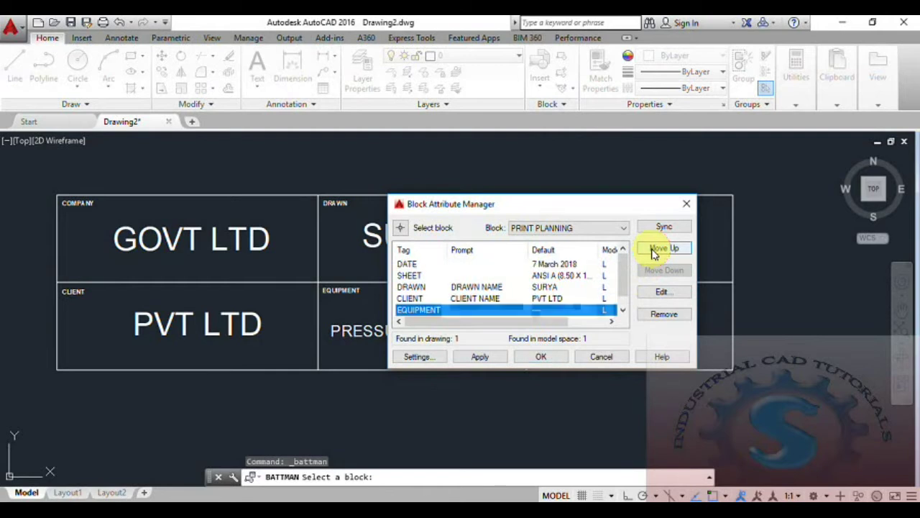
pyautogui.click(653, 249)
pyautogui.click(653, 249)
pyautogui.click(652, 250)
pyautogui.click(652, 250)
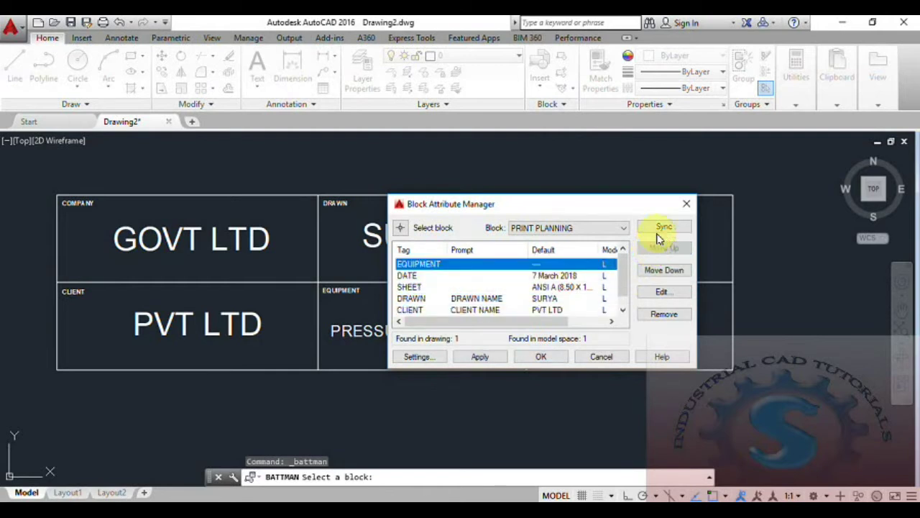
pyautogui.click(659, 232)
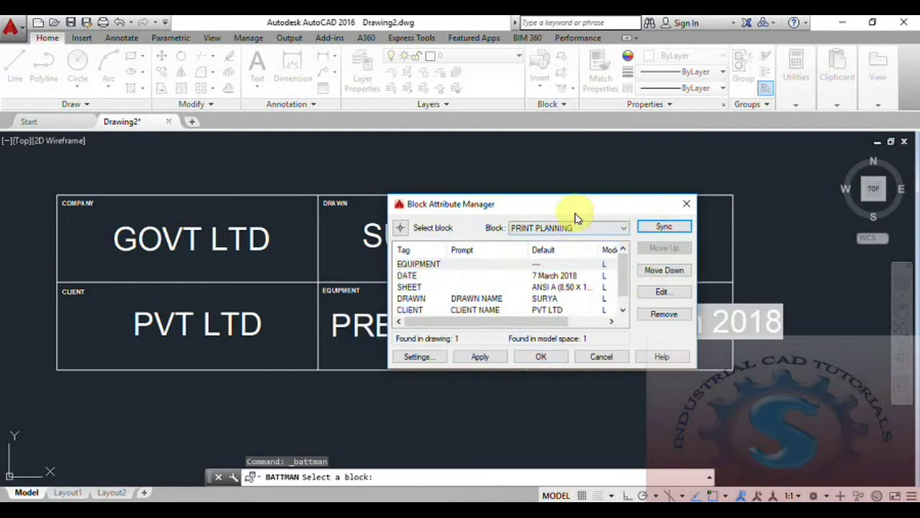
pyautogui.moveTo(571, 208); pyautogui.dragTo(267, 207)
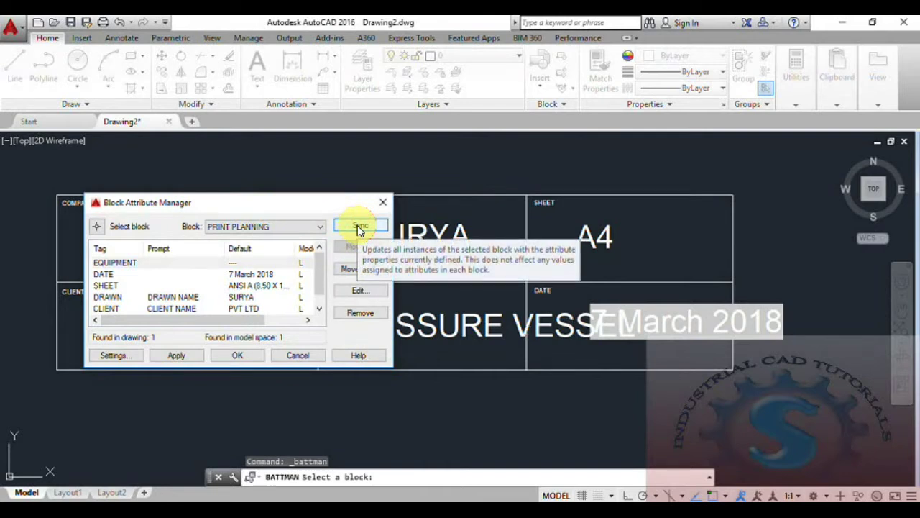
pyautogui.click(383, 203)
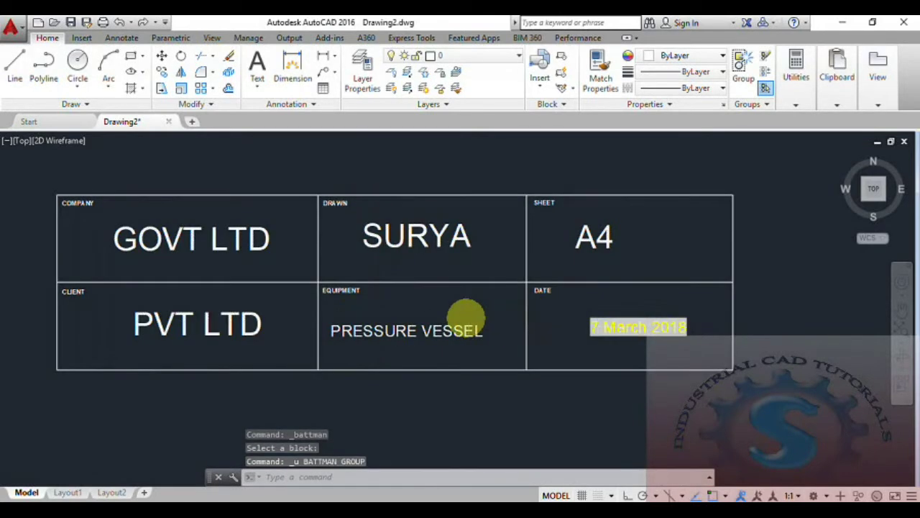
pyautogui.moveTo(472, 311); pyautogui.dragTo(481, 309, button='middle')
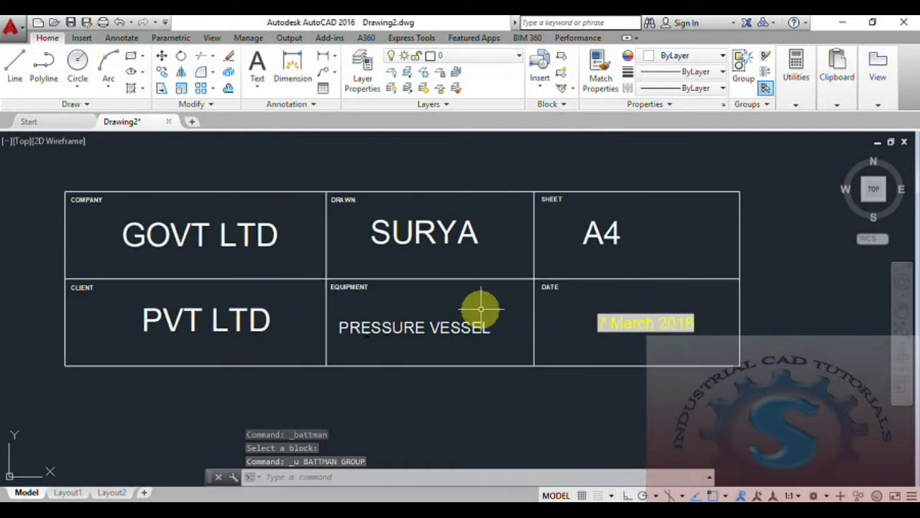
pyautogui.click(565, 107)
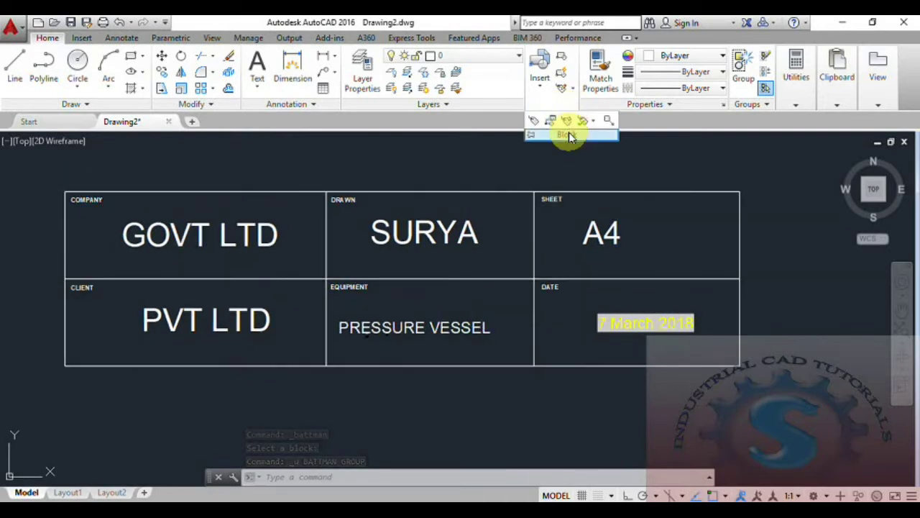
pyautogui.click(552, 122)
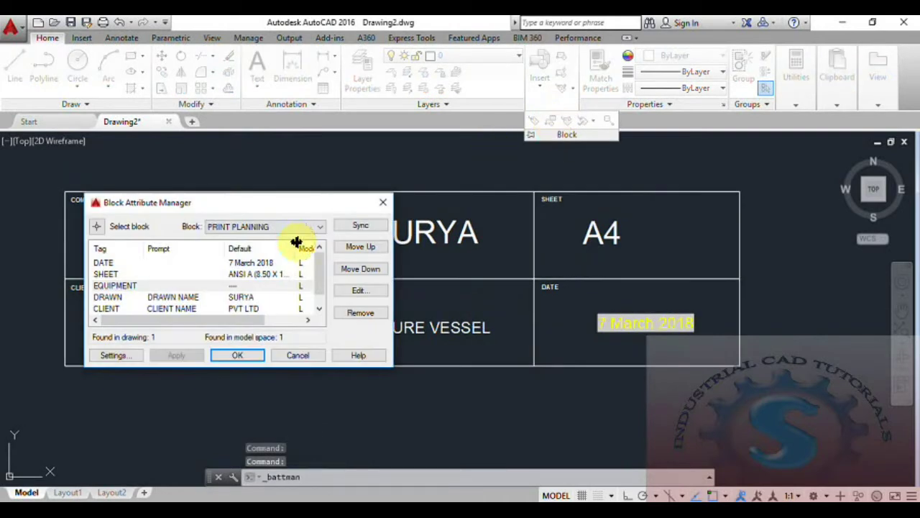
pyautogui.scroll(-1, 319, 288)
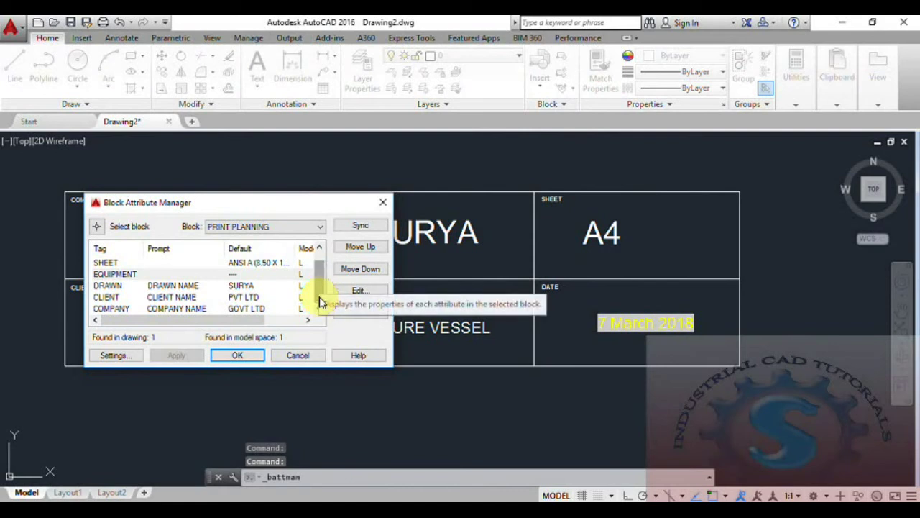
pyautogui.click(228, 299)
pyautogui.click(234, 309)
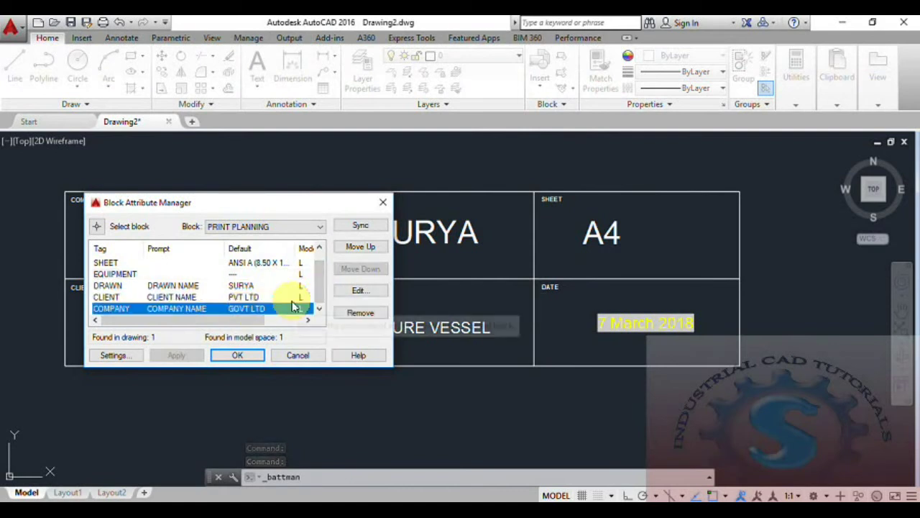
pyautogui.click(237, 296)
pyautogui.click(245, 264)
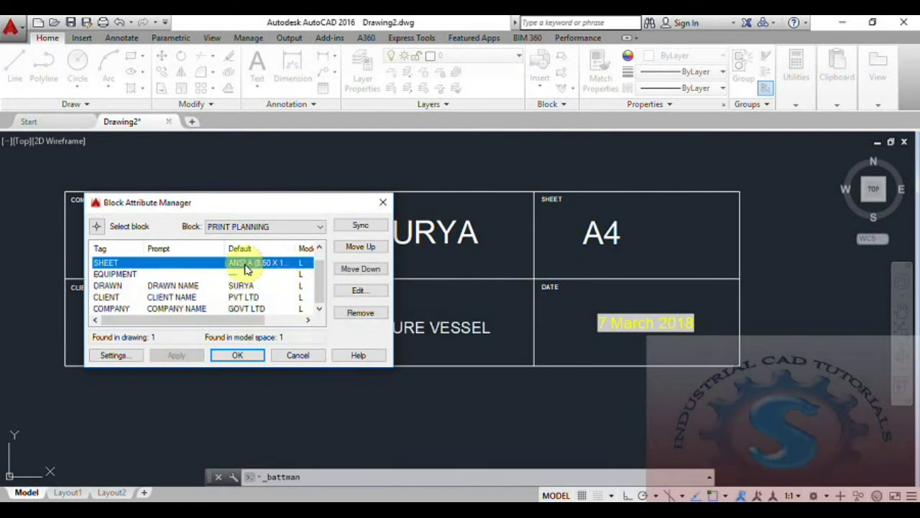
pyautogui.click(242, 308)
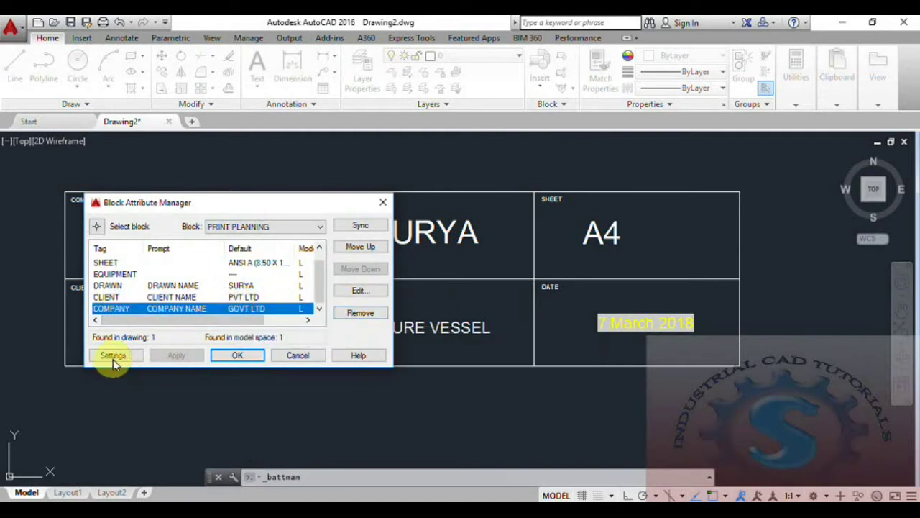
# Turn on every listed property with Select All in Block Attribute Settings.
pyautogui.moveTo(240, 211); pyautogui.dragTo(333, 179)
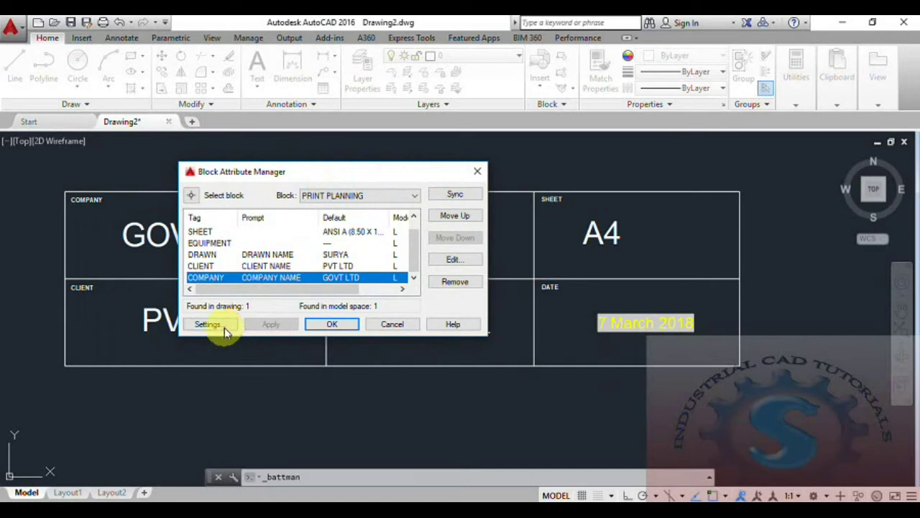
pyautogui.click(215, 325)
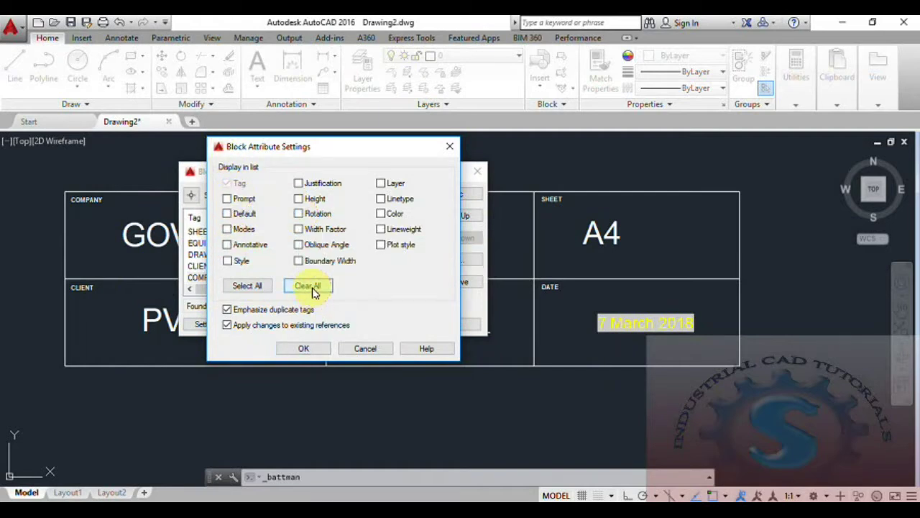
pyautogui.click(261, 288)
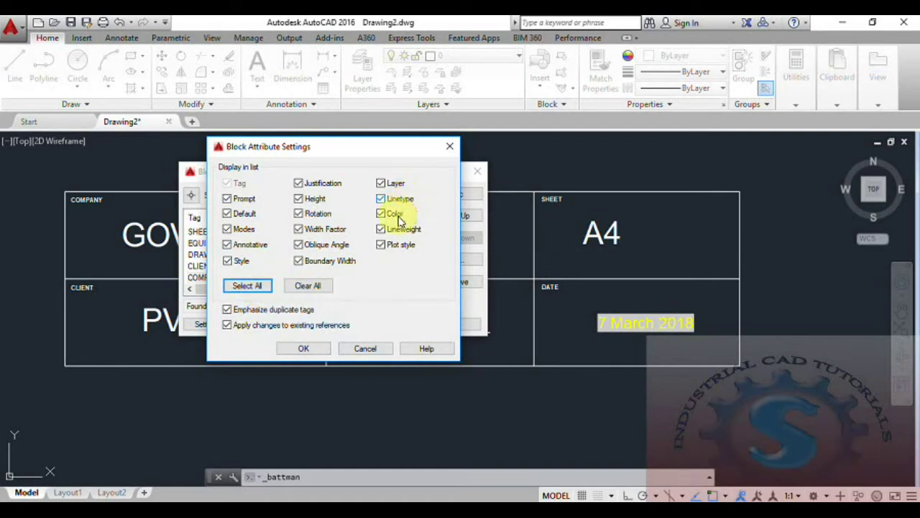
pyautogui.click(303, 348)
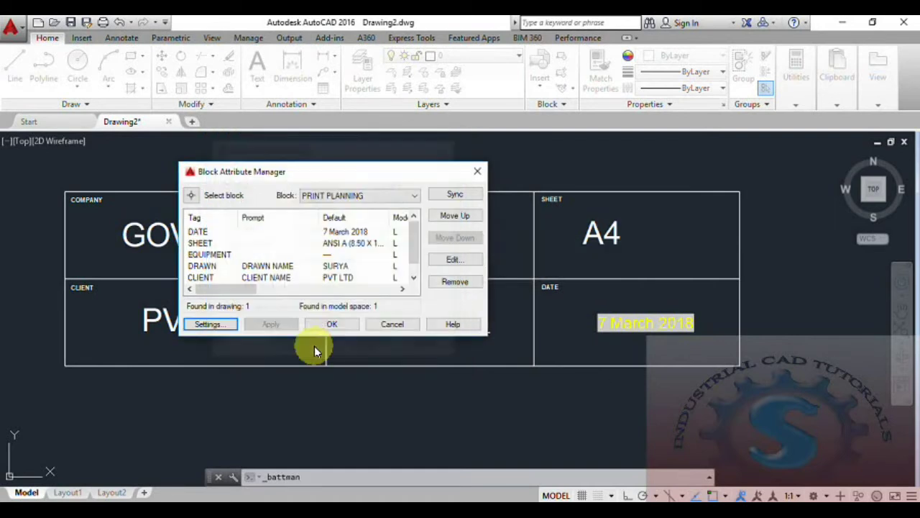
# Scroll the attribute list sideways and select the SHEET attribute row.
pyautogui.click(413, 276)
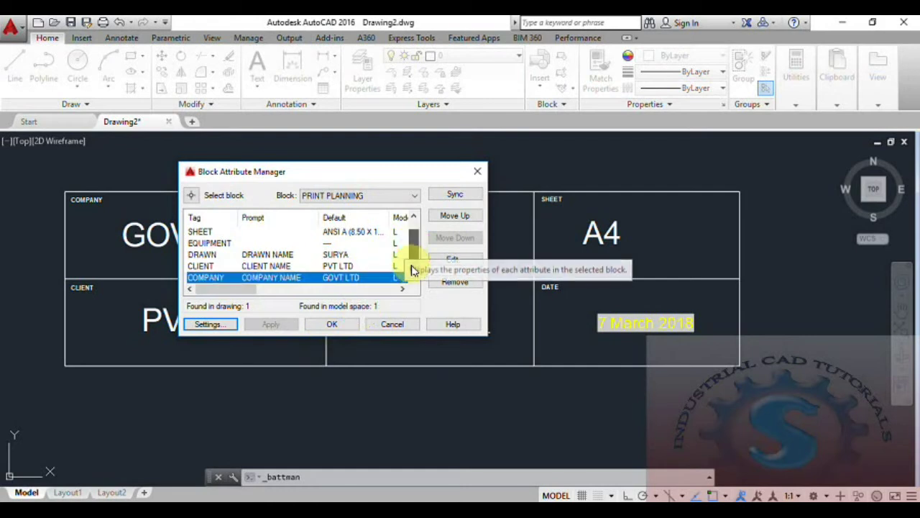
pyautogui.moveTo(249, 291)
pyautogui.mouseDown()
pyautogui.moveTo(295, 300)
pyautogui.moveTo(220, 302)
pyautogui.moveTo(342, 304)
pyautogui.moveTo(364, 291)
pyautogui.mouseUp()
pyautogui.click(344, 232)
# Set the SHEET attribute's colour to Red on the Properties tab, keeping ByLayer linetype.
pyautogui.doubleClick(344, 232)
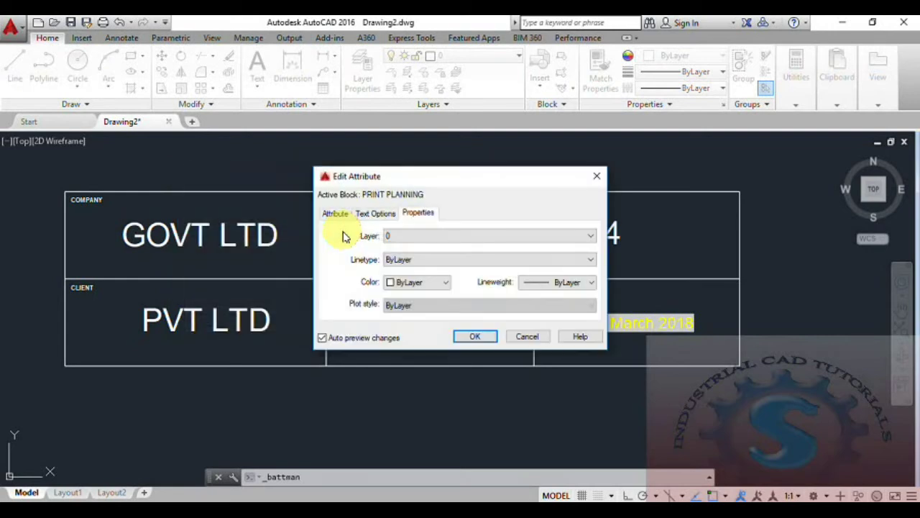
pyautogui.click(597, 179)
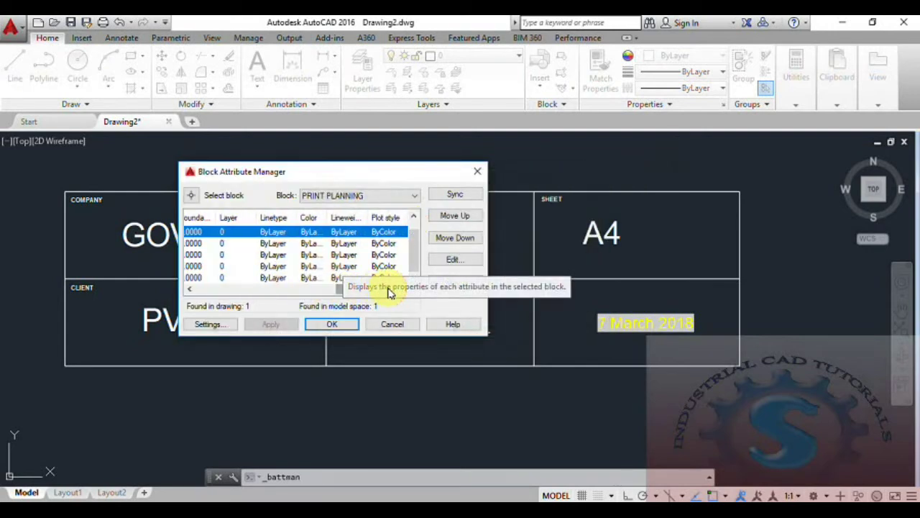
pyautogui.doubleClick(394, 232)
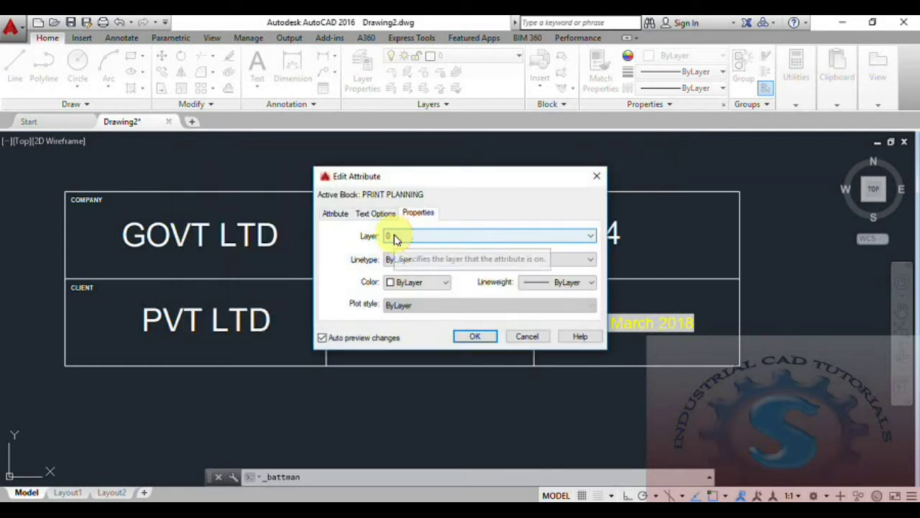
pyautogui.click(396, 260)
pyautogui.click(395, 261)
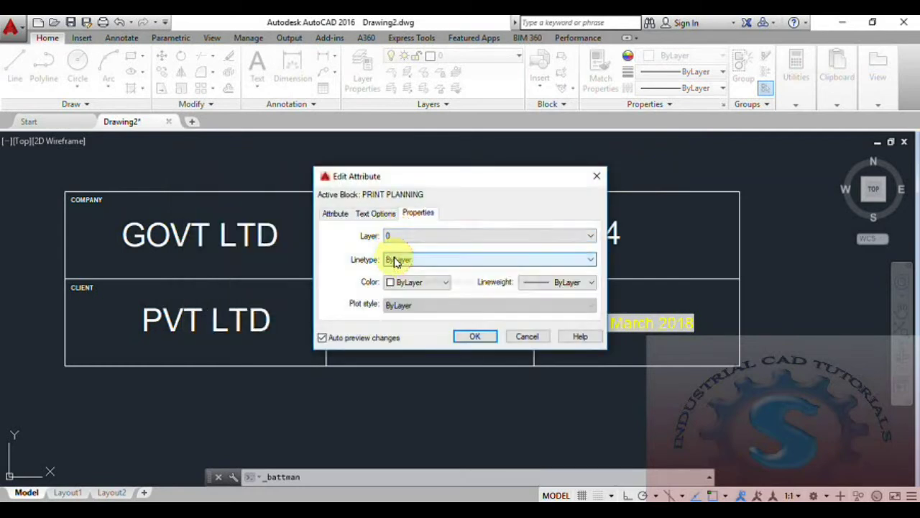
pyautogui.click(410, 281)
pyautogui.click(405, 321)
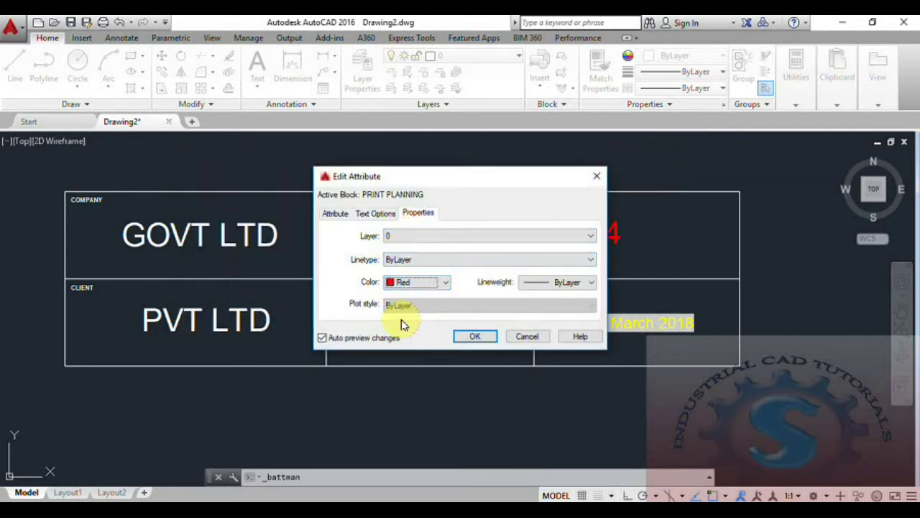
pyautogui.moveTo(456, 185); pyautogui.dragTo(287, 186)
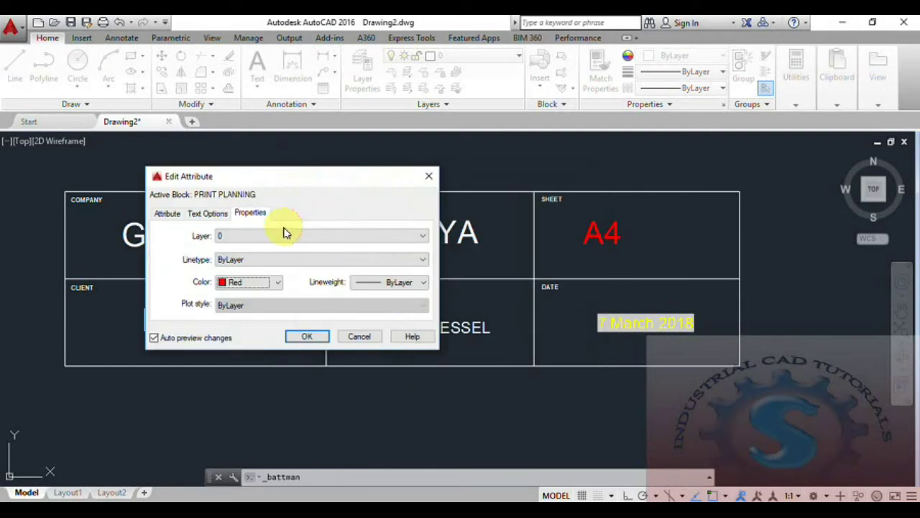
pyautogui.click(168, 214)
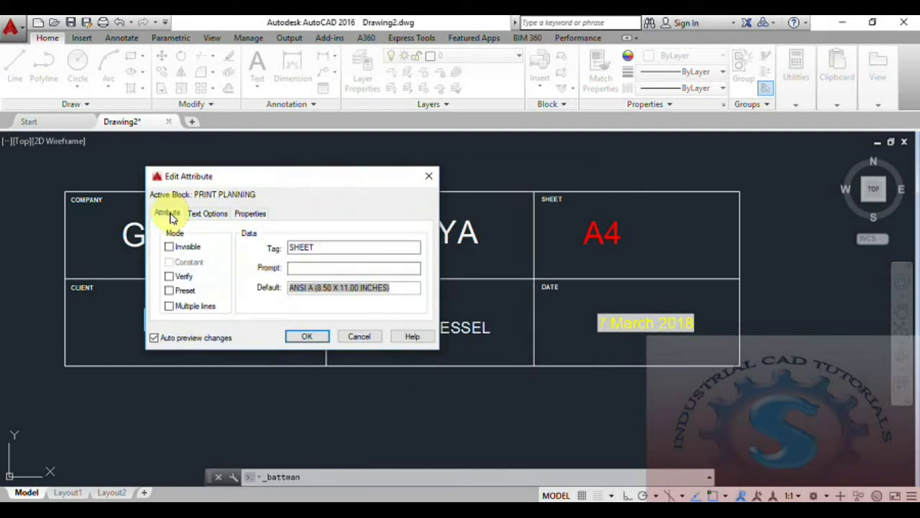
pyautogui.click(154, 338)
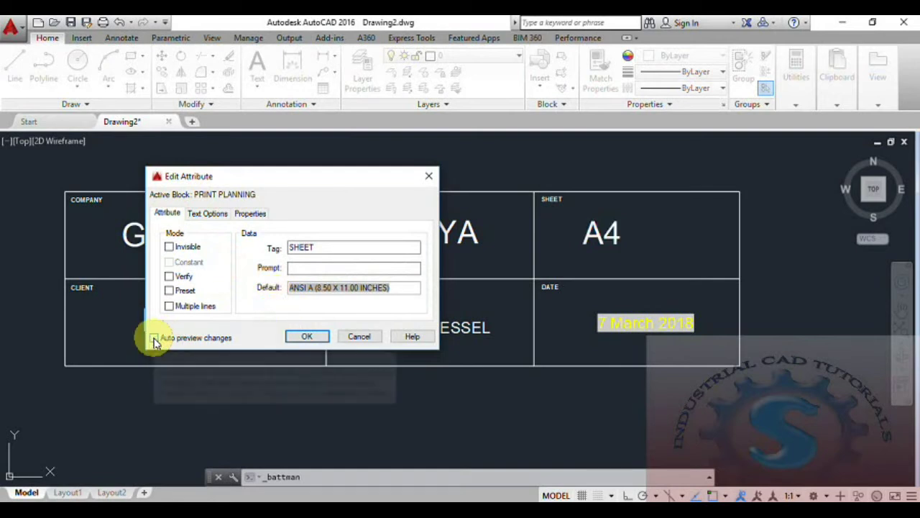
pyautogui.click(154, 337)
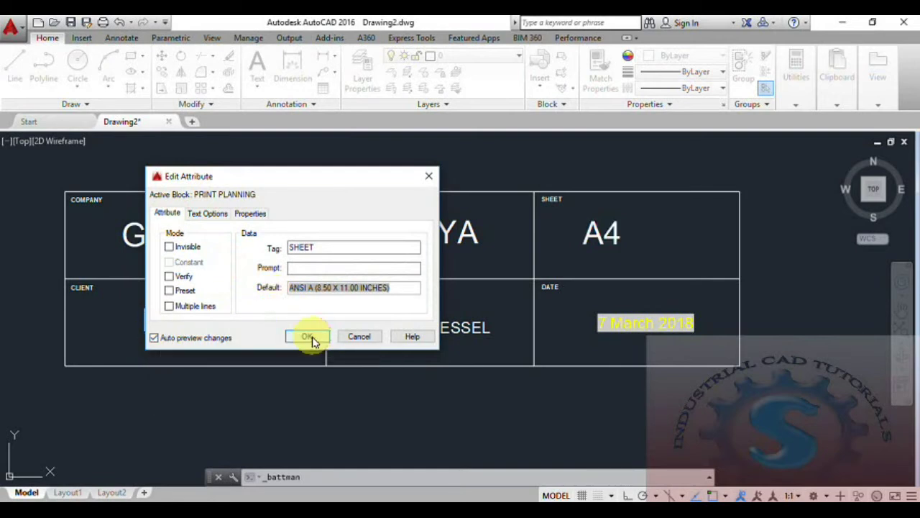
pyautogui.click(311, 336)
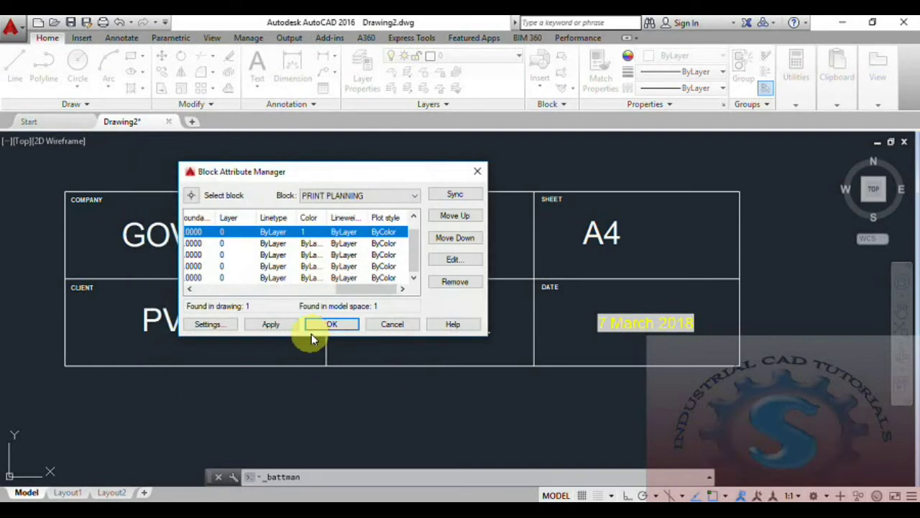
# Confirm the list settings with PRINT PLANNING selected and close the attribute manager with OK.
pyautogui.click(213, 325)
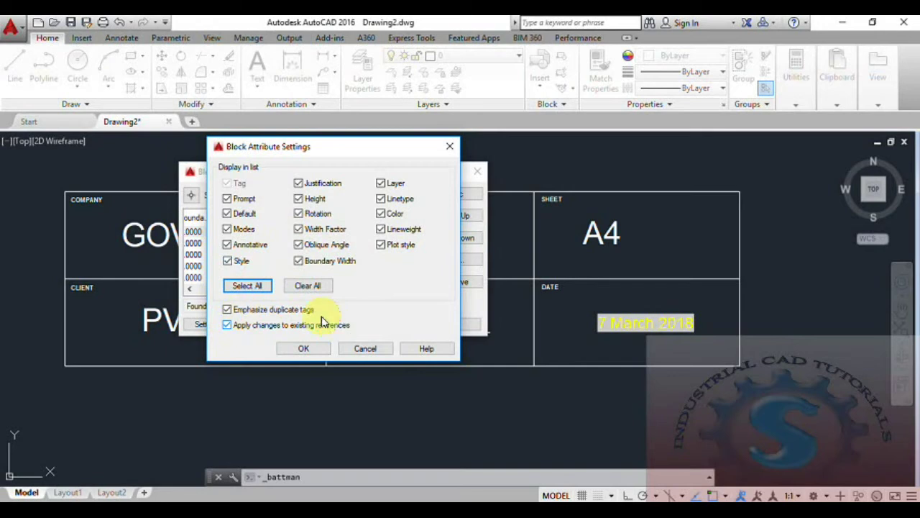
pyautogui.click(303, 349)
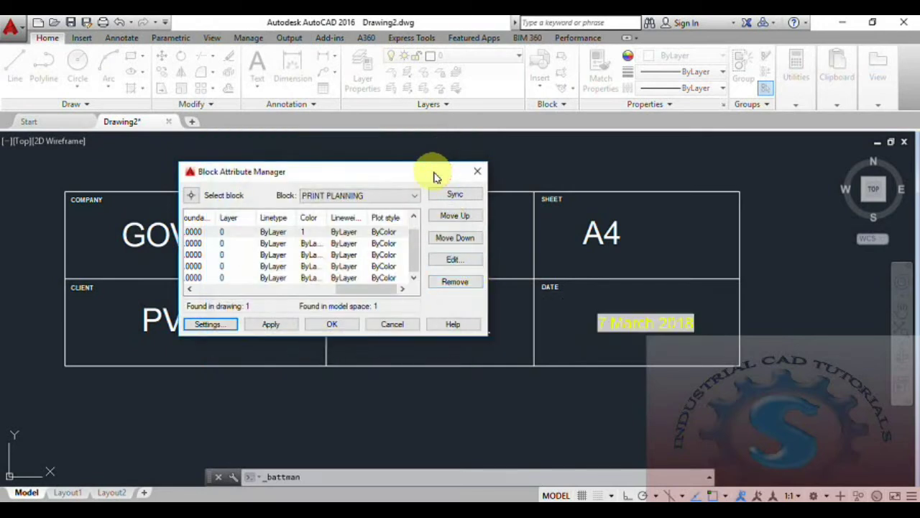
pyautogui.moveTo(435, 176); pyautogui.dragTo(434, 198)
pyautogui.click(413, 217)
pyautogui.click(392, 228)
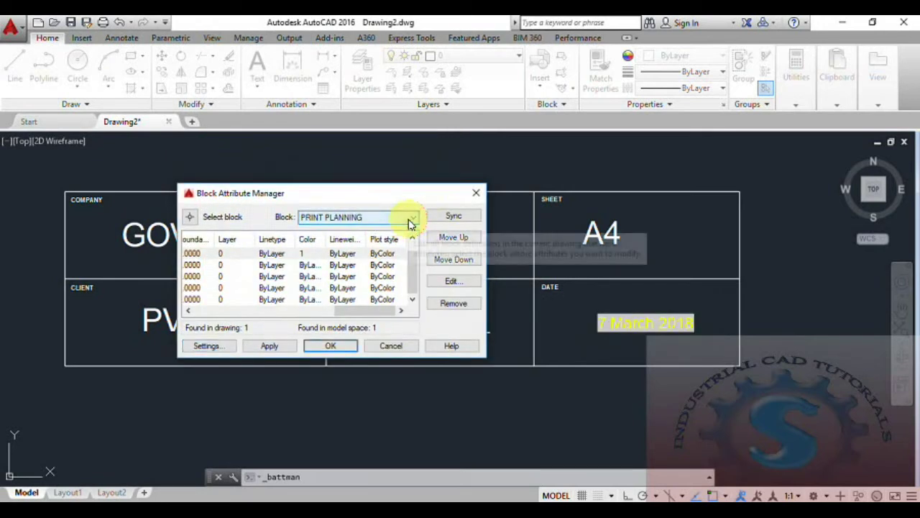
pyautogui.click(329, 348)
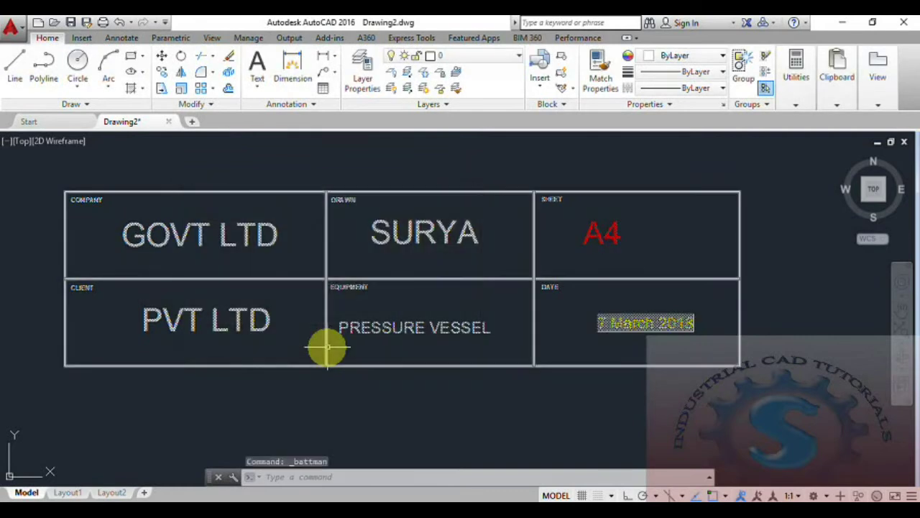
# Start a multiple-block attribute edit, then cancel it with Escape.
pyautogui.click(571, 107)
pyautogui.moveTo(447, 187); pyautogui.dragTo(441, 220, button='middle')
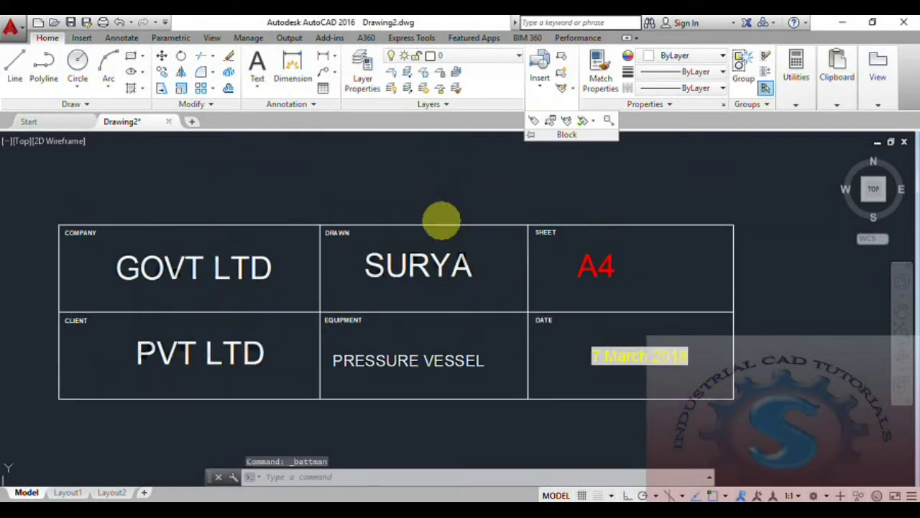
pyautogui.click(573, 88)
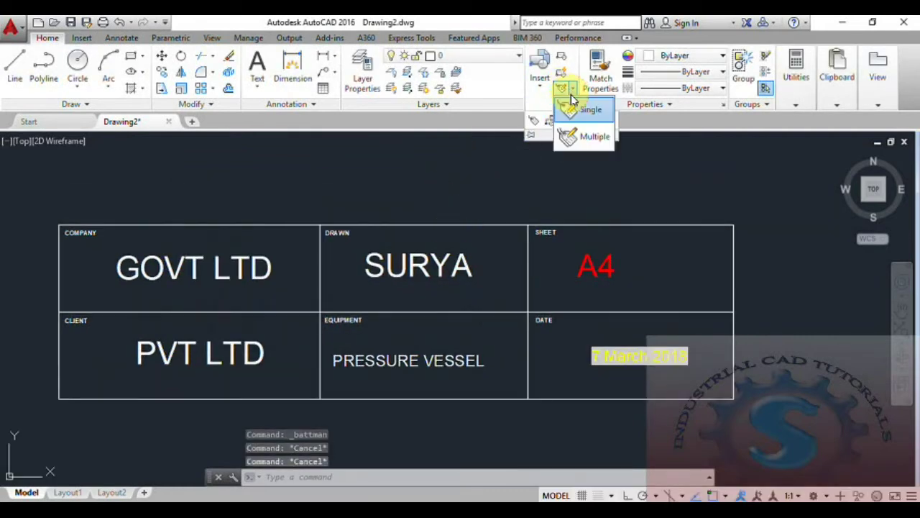
pyautogui.click(581, 135)
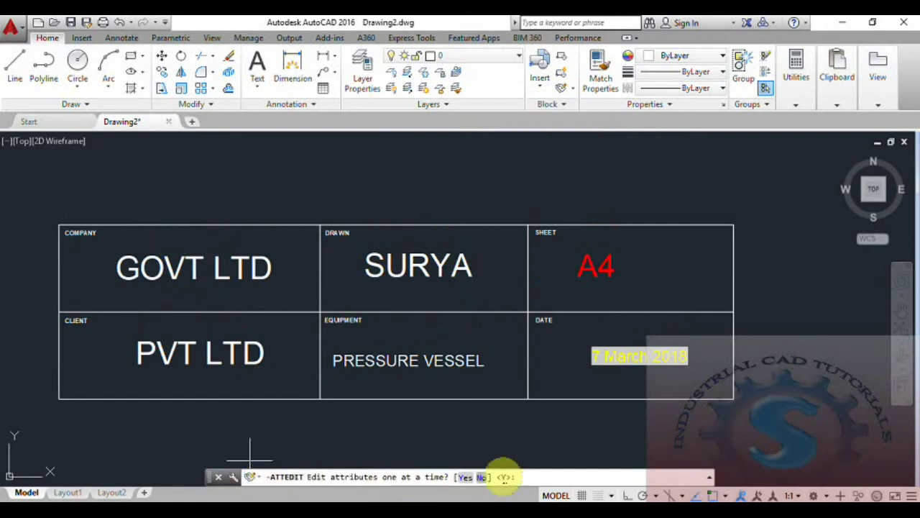
pyautogui.press('Return')
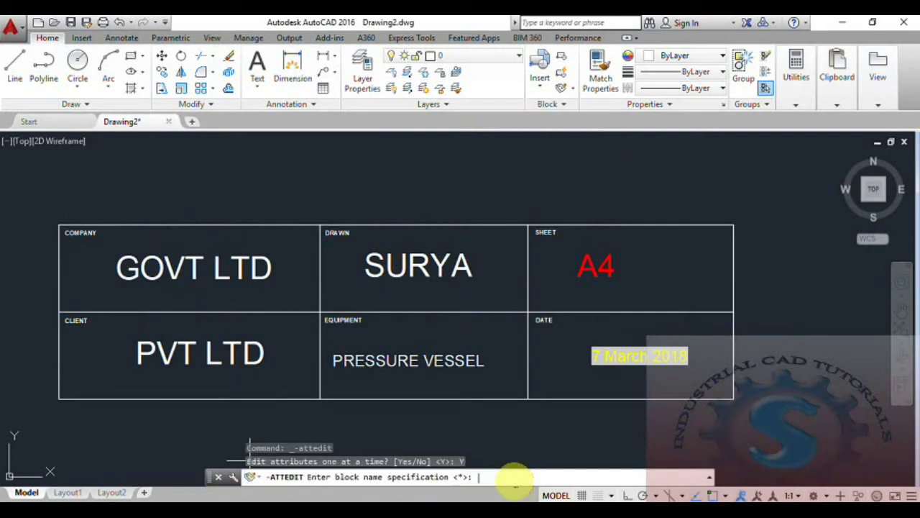
pyautogui.press('Escape')
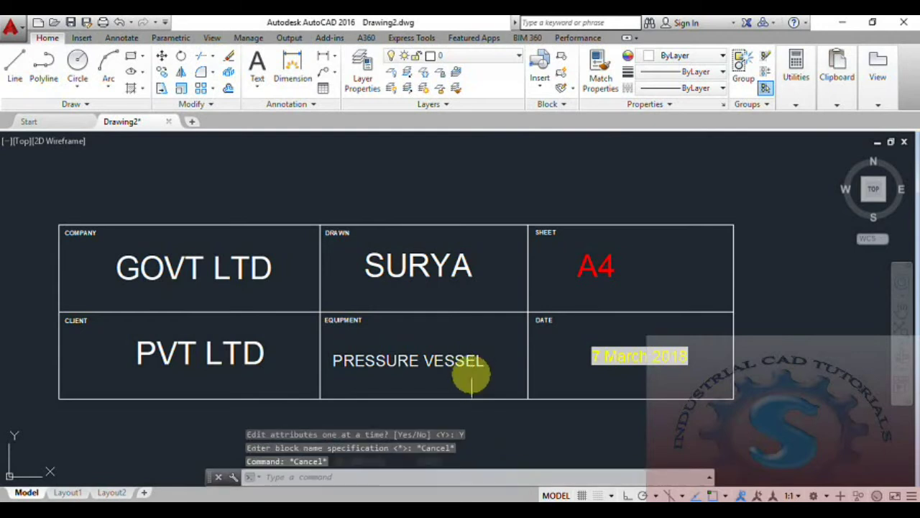
# Dismiss the Edit Attribute options and review the finished title block values.
pyautogui.moveTo(472, 370); pyautogui.dragTo(482, 324, button='middle')
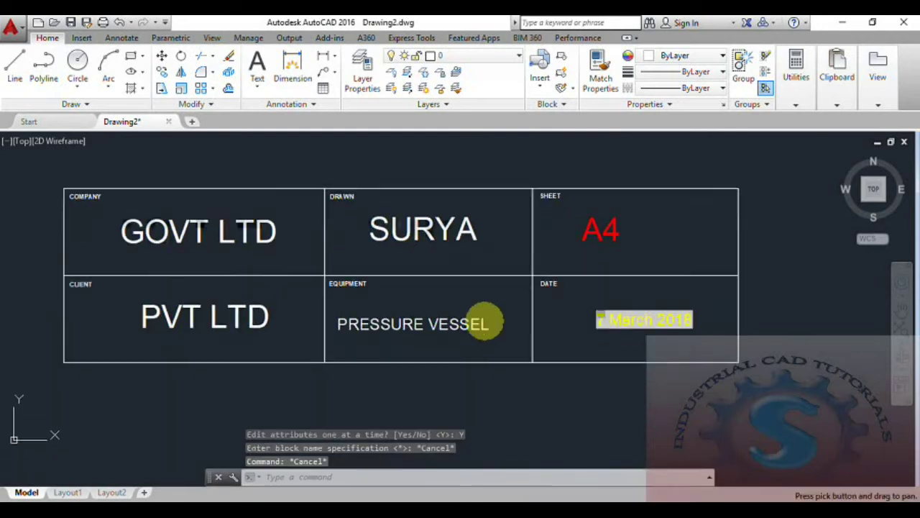
pyautogui.click(573, 88)
pyautogui.click(574, 94)
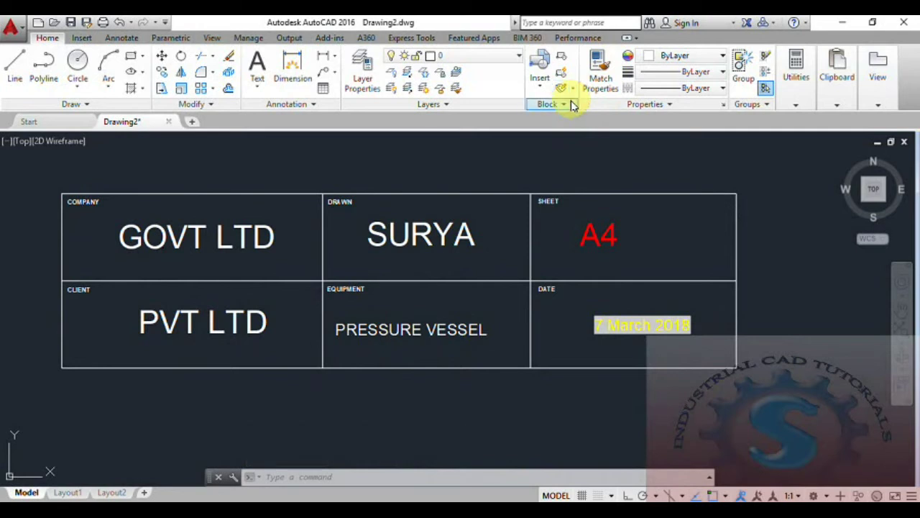
pyautogui.scroll(-1, 604, 335)
pyautogui.scroll(1, 606, 325)
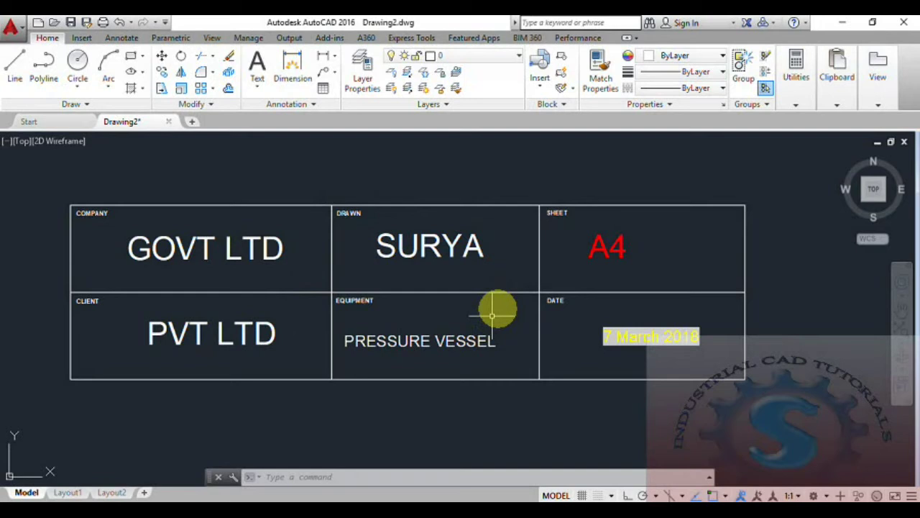
# Set a first base point at the table corner from the expanded Block panel.
pyautogui.click(566, 105)
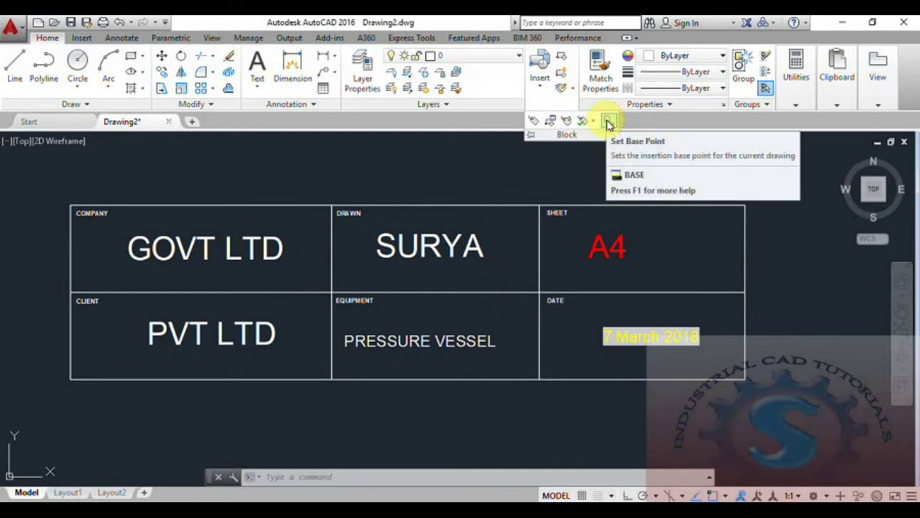
pyautogui.click(608, 122)
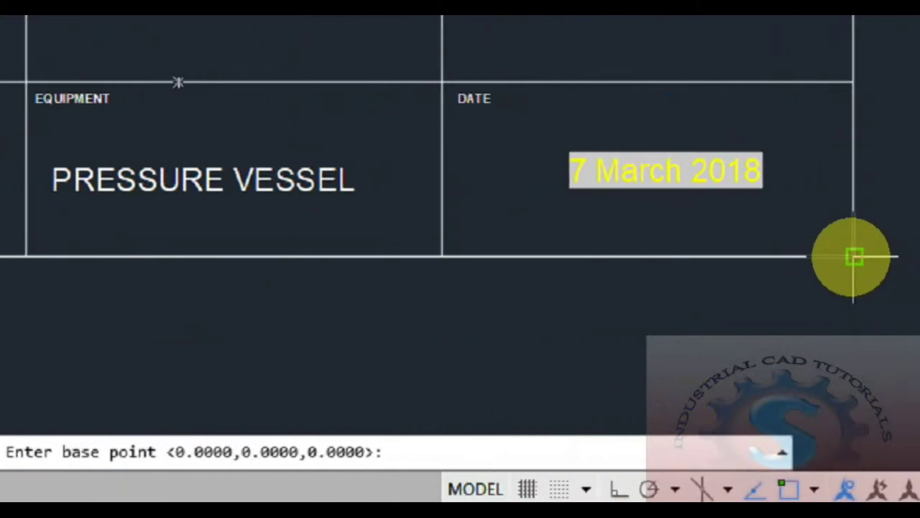
pyautogui.click(855, 257)
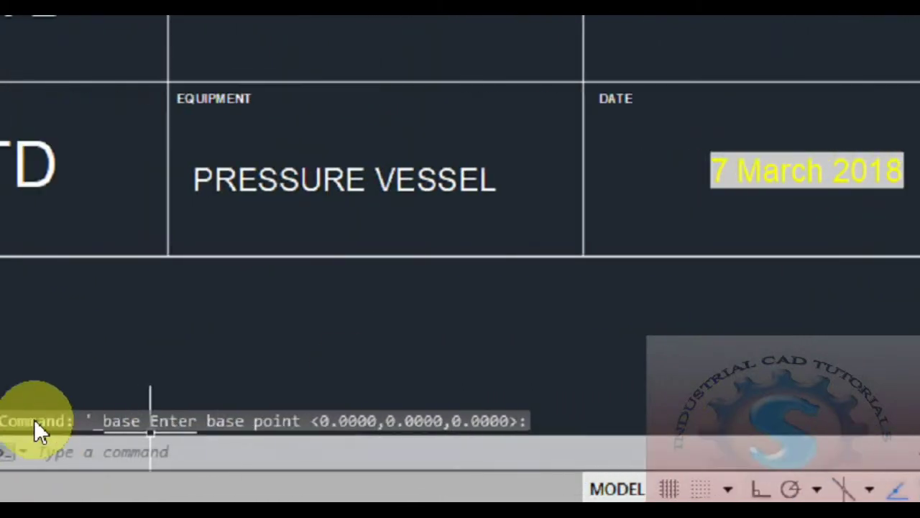
pyautogui.press('Return')
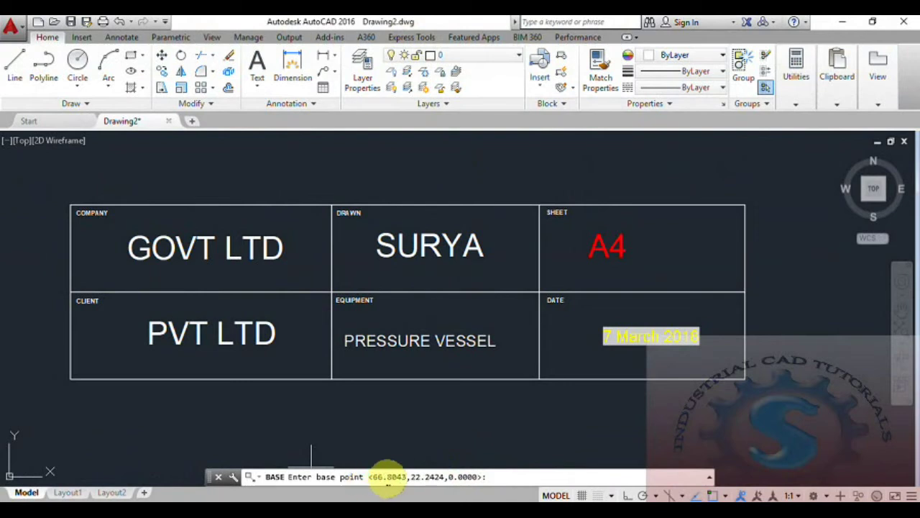
pyautogui.press('Escape')
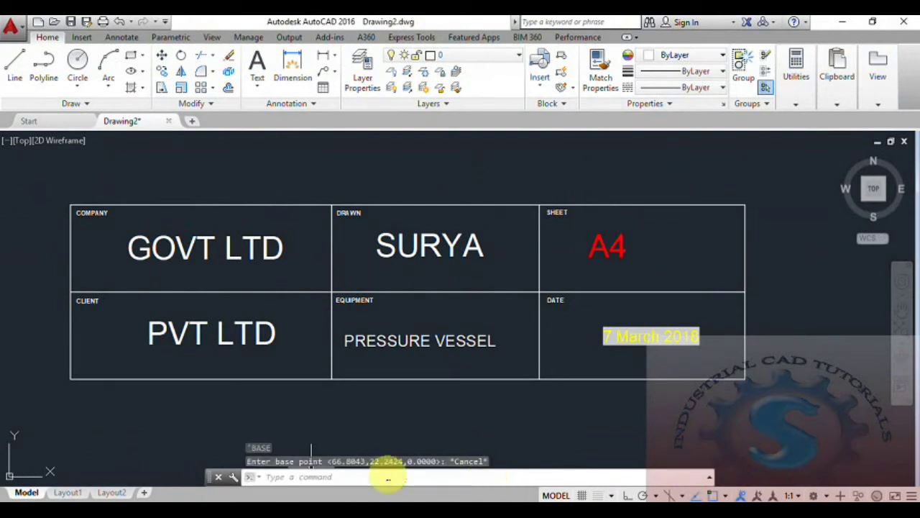
# Run BASE and place the base point where the middle rule meets the first divider.
pyautogui.write('BASE')
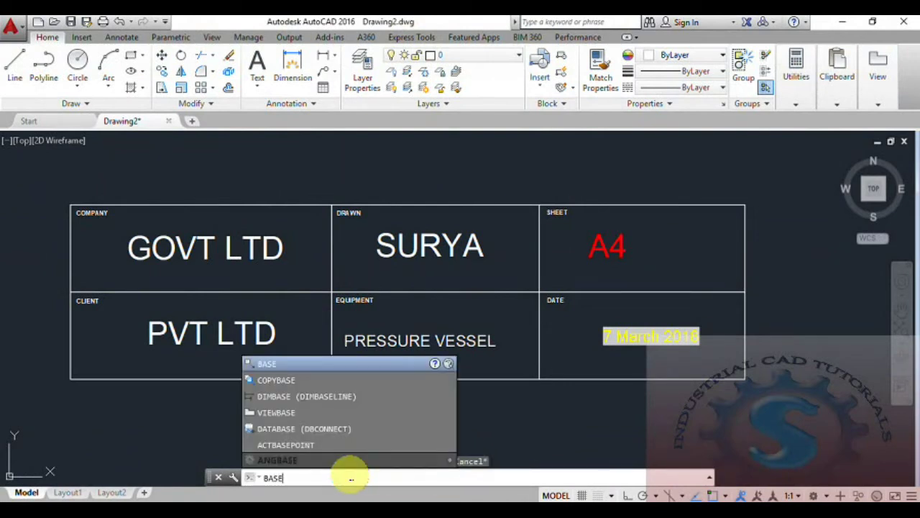
pyautogui.press('Return')
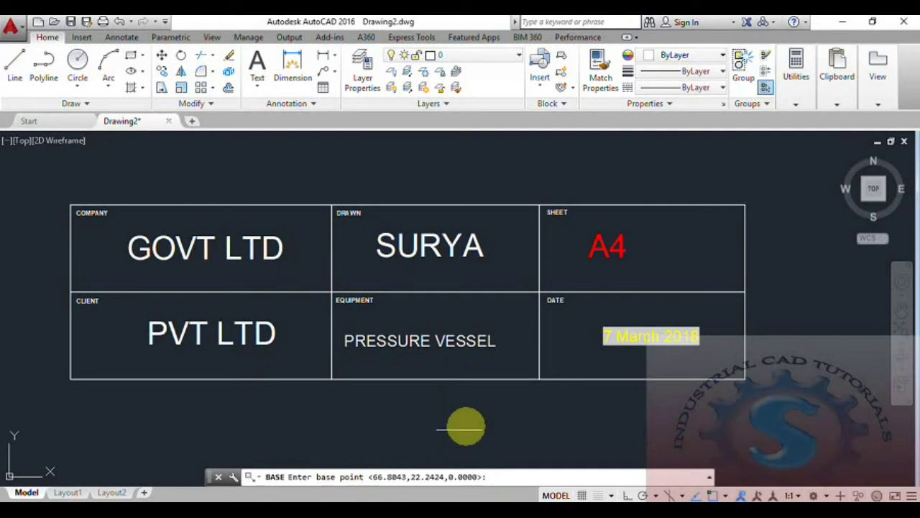
pyautogui.click(331, 291)
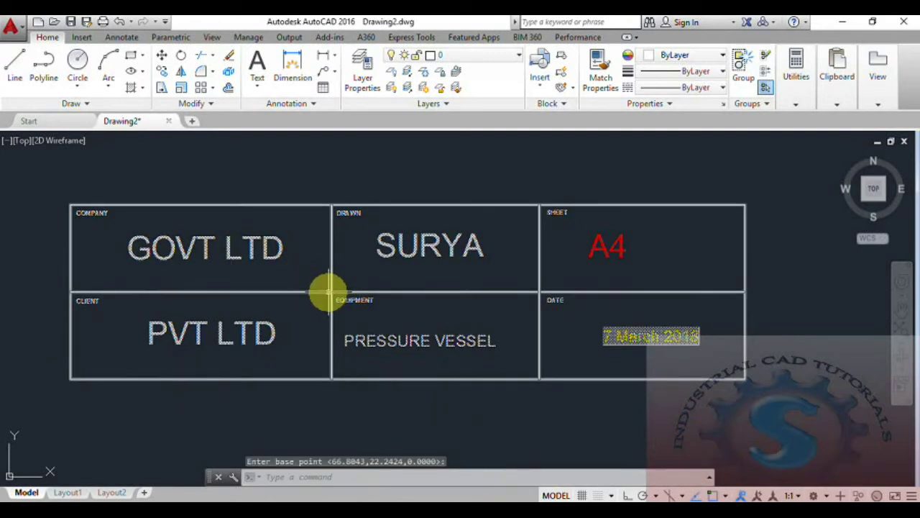
pyautogui.press('Return')
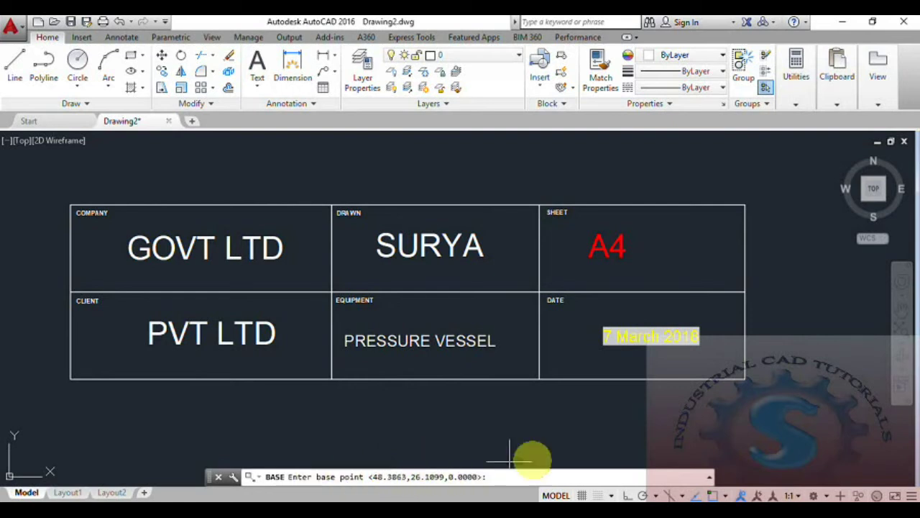
pyautogui.press('Escape')
pyautogui.press('Escape')
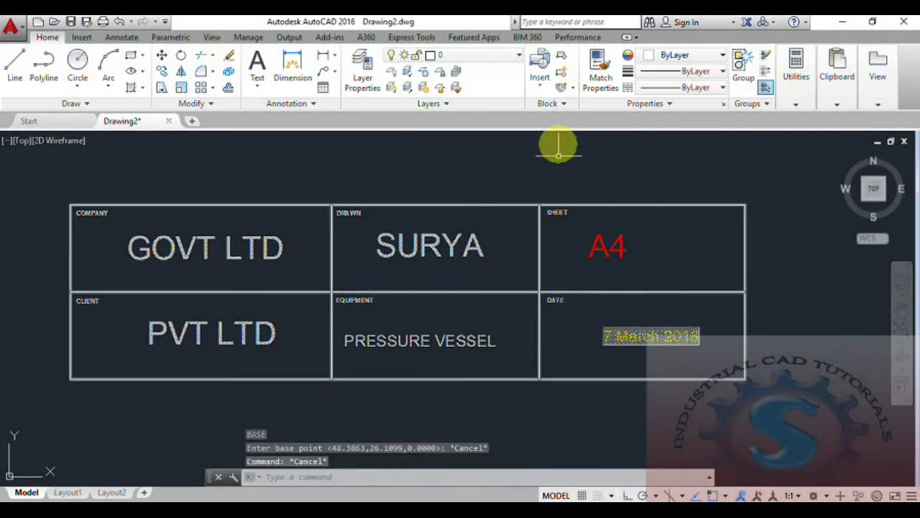
# Expand the Block panel again and open the attribute display choices.
pyautogui.click(555, 103)
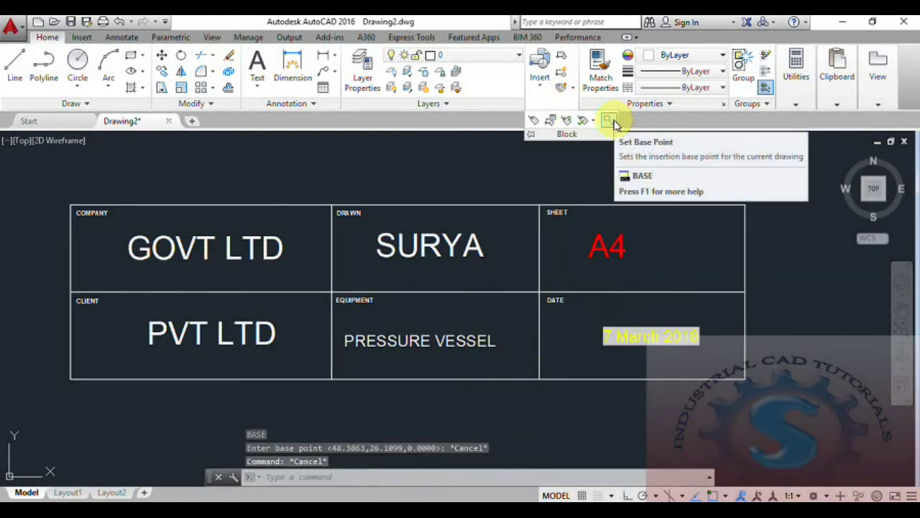
pyautogui.press('Escape')
pyautogui.press('Escape')
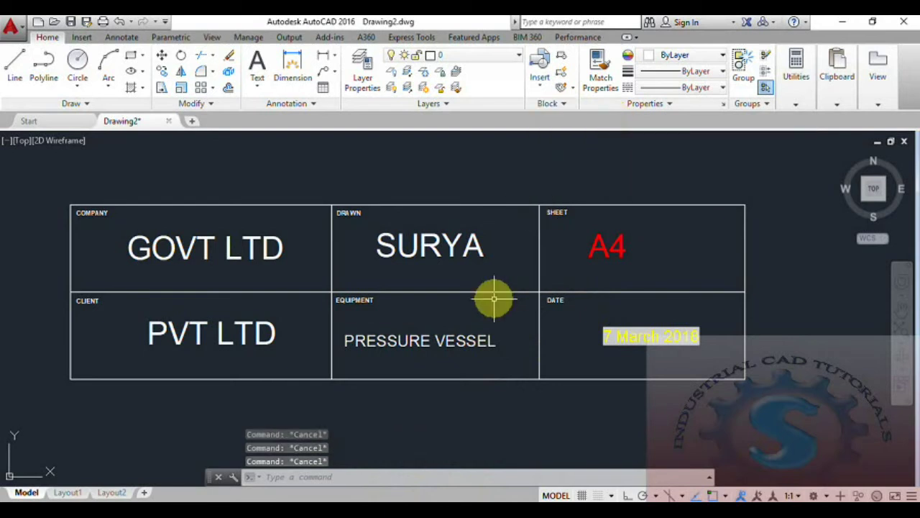
pyautogui.click(564, 104)
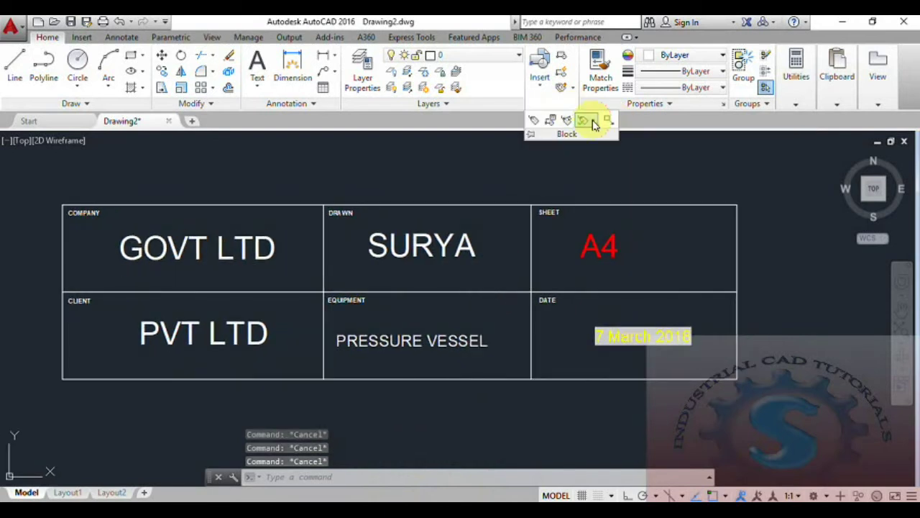
pyautogui.click(594, 124)
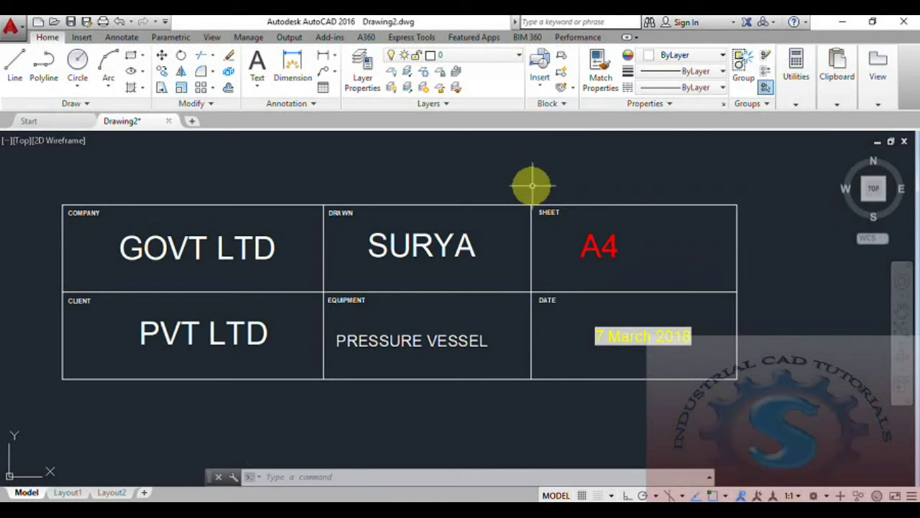
pyautogui.scroll(-6, 425, 396)
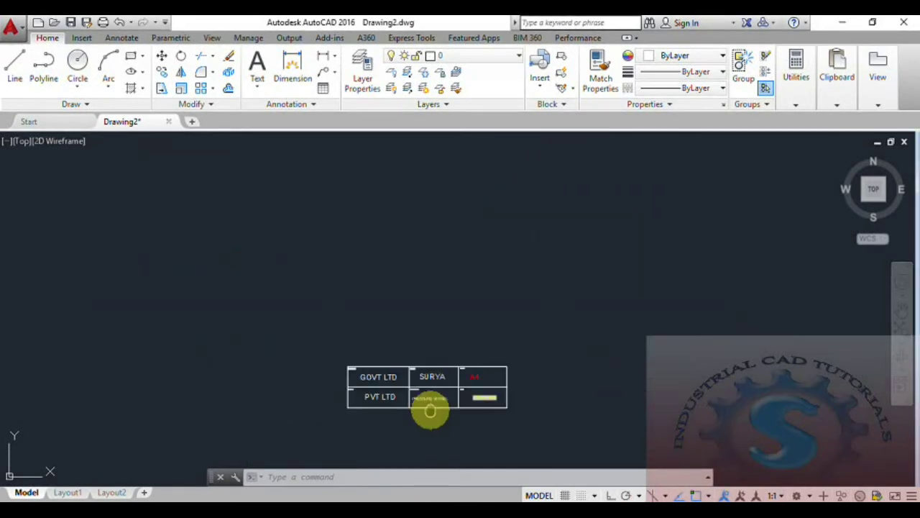
pyautogui.scroll(2, 427, 409)
pyautogui.moveTo(409, 374); pyautogui.dragTo(409, 382, button='middle')
pyautogui.write('r')
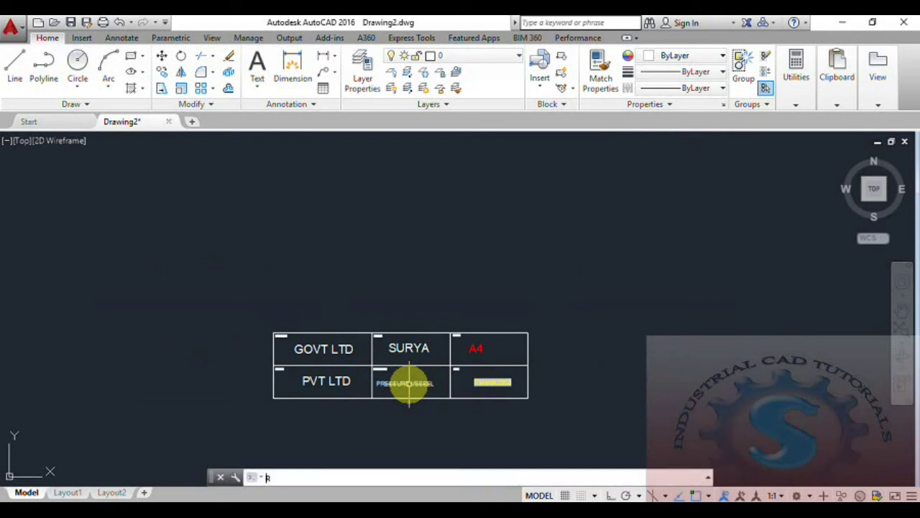
pyautogui.write('ec')
pyautogui.click(381, 389)
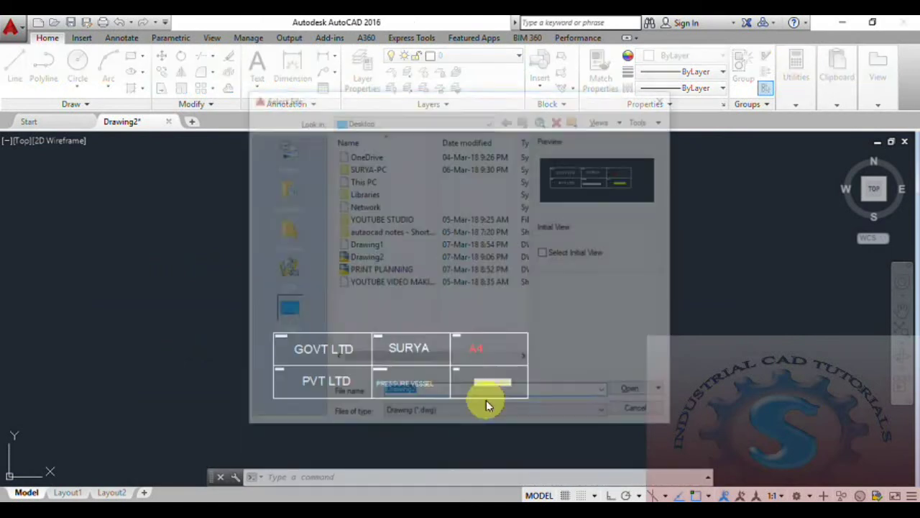
pyautogui.click(668, 99)
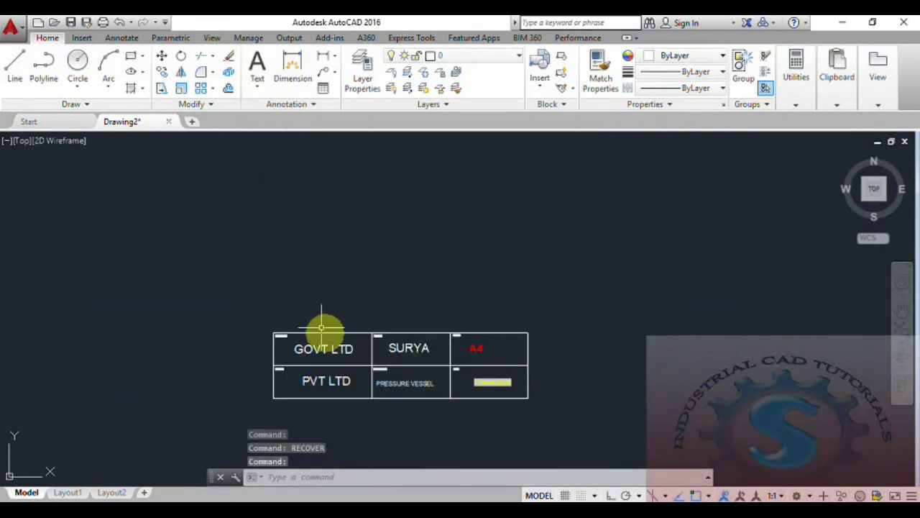
pyautogui.write('rec')
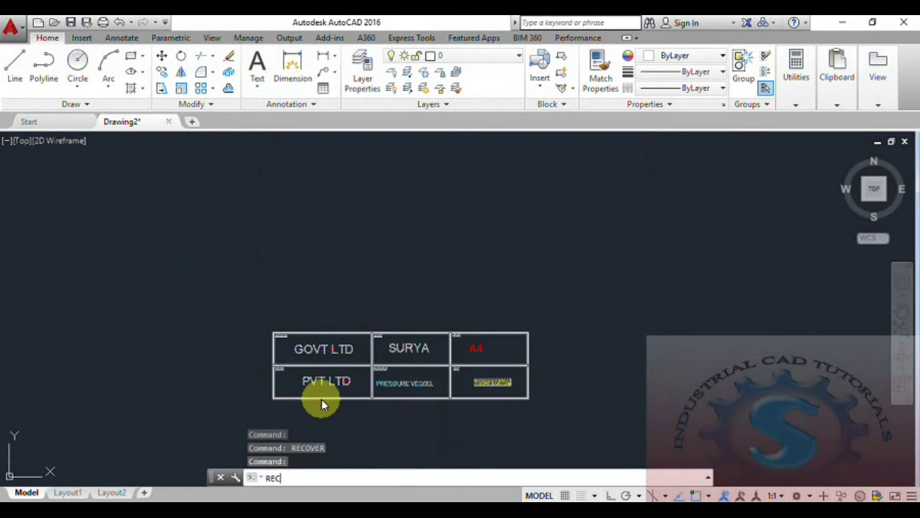
pyautogui.press('Return')
# Draw the border rectangle from the table's bottom-right corner to an upper-left point.
pyautogui.click(528, 397)
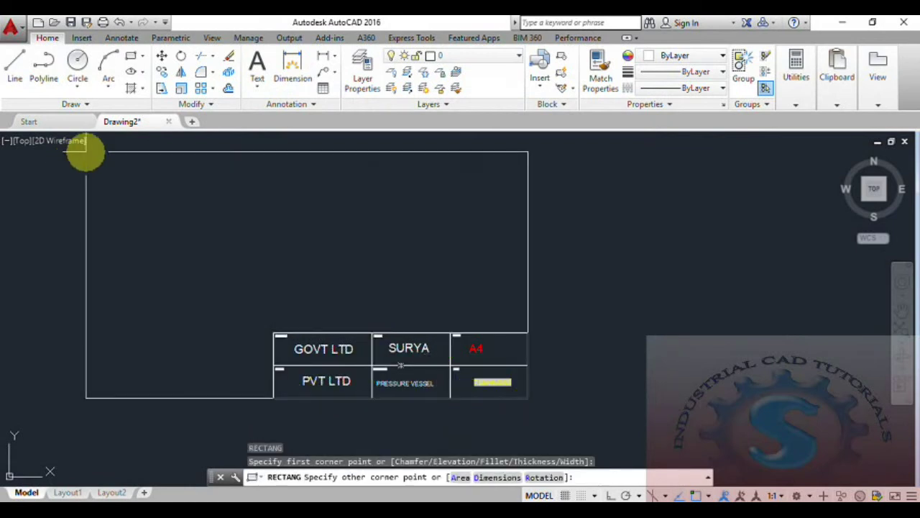
pyautogui.moveTo(123, 156); pyautogui.dragTo(193, 245, button='middle')
pyautogui.scroll(-2, 151, 187)
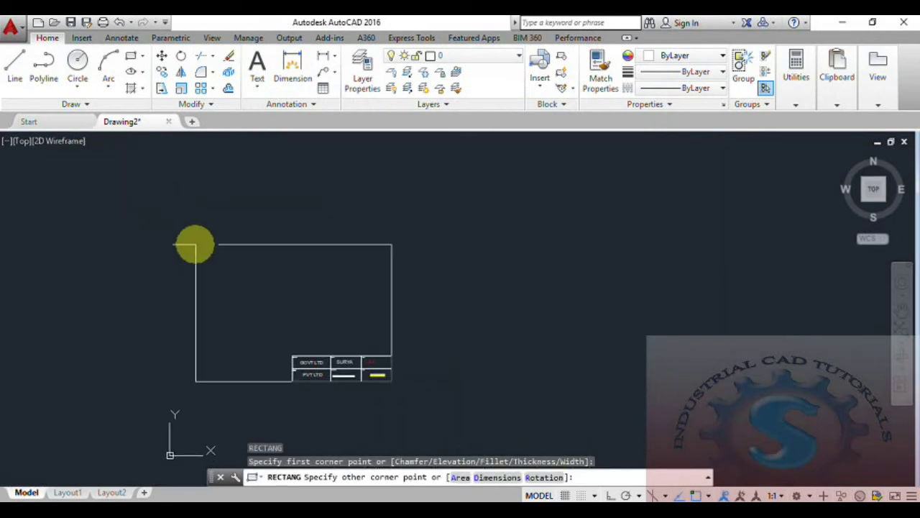
pyautogui.scroll(2, 180, 224)
pyautogui.click(147, 221)
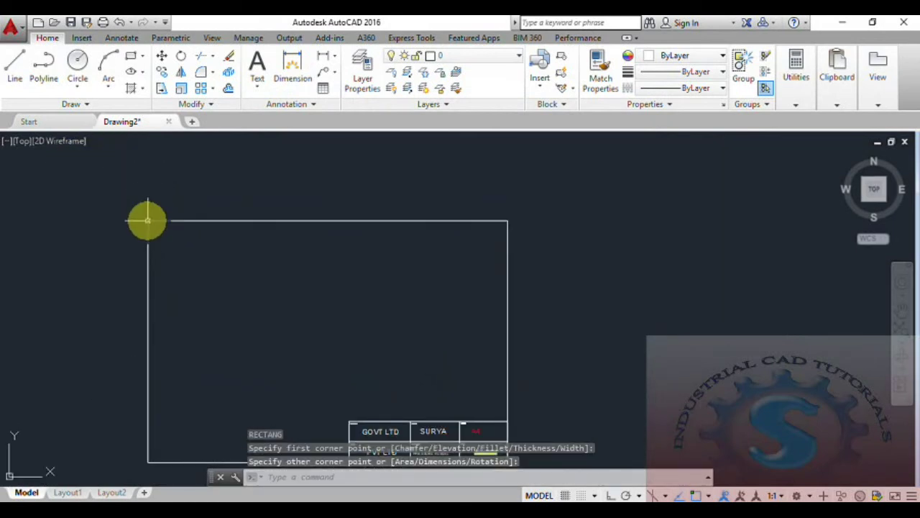
pyautogui.scroll(-2, 301, 230)
pyautogui.scroll(2, 285, 273)
pyautogui.moveTo(285, 274)
pyautogui.mouseDown(button='middle')
pyautogui.moveTo(275, 292)
pyautogui.moveTo(273, 274)
pyautogui.mouseUp(button='middle')
# Start OFFSET and set the offset distance to 0.50, replacing a mistaken 5.
pyautogui.write('d')
pyautogui.press('Return')
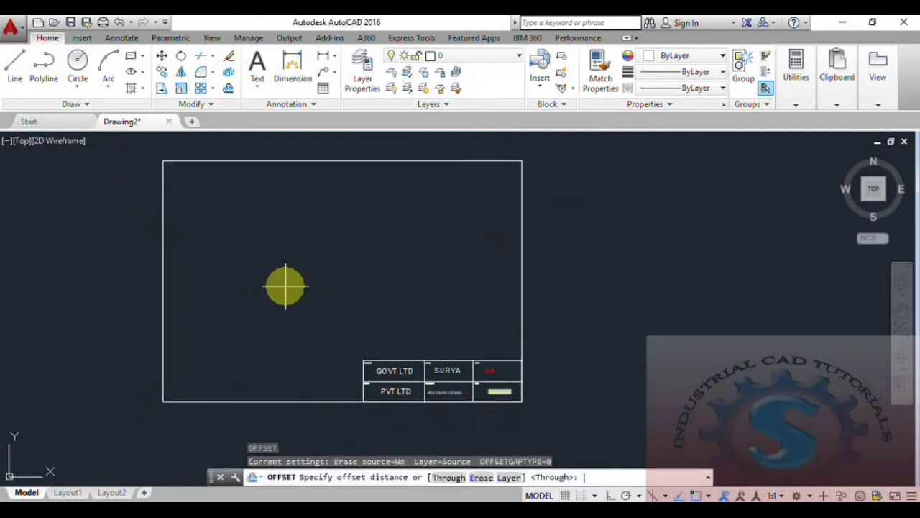
pyautogui.write('5')
pyautogui.press('Return')
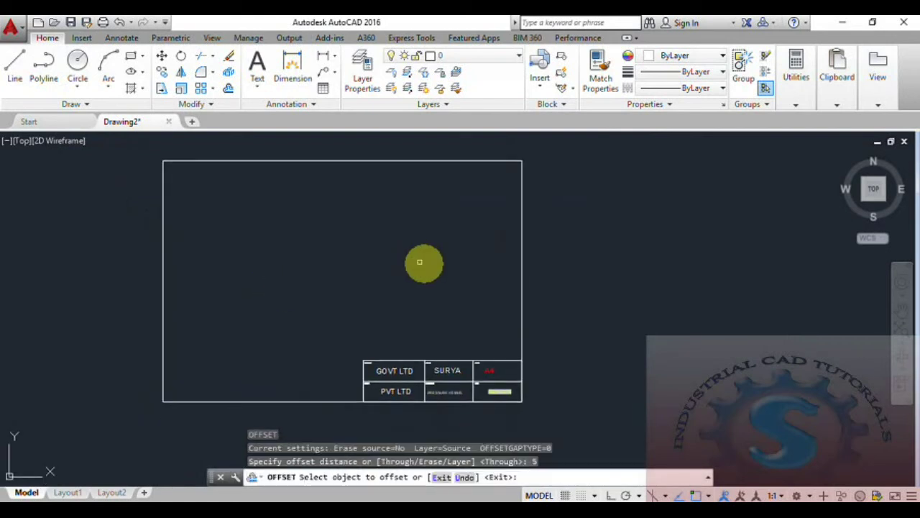
pyautogui.press('Escape')
pyautogui.press('Escape')
pyautogui.press('Escape')
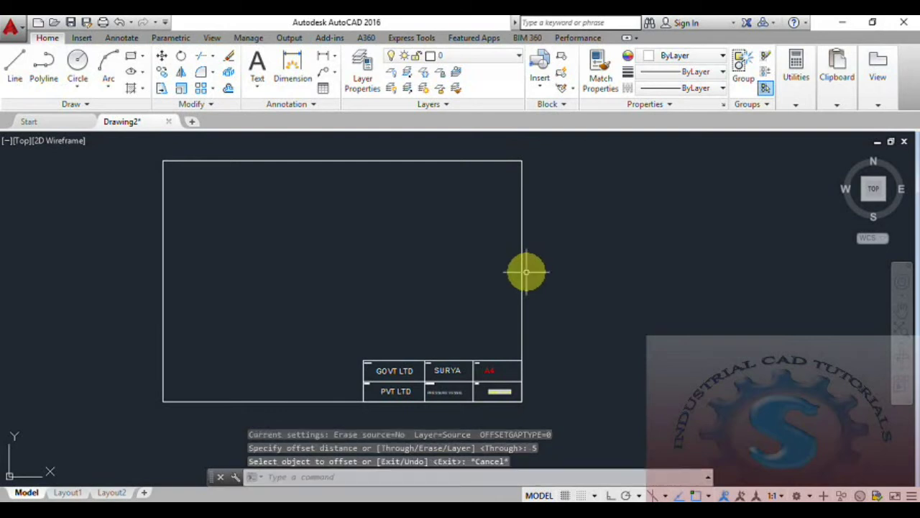
pyautogui.press('Return')
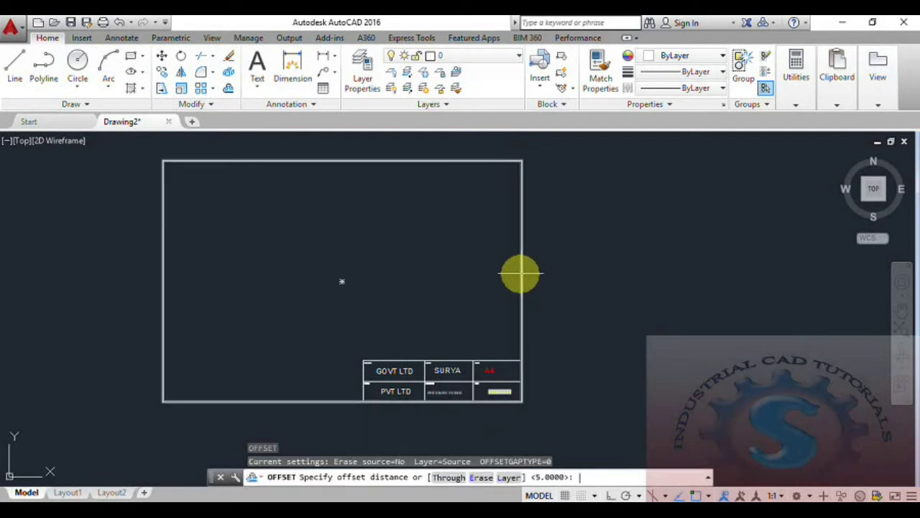
pyautogui.write('0.50')
pyautogui.press('Return')
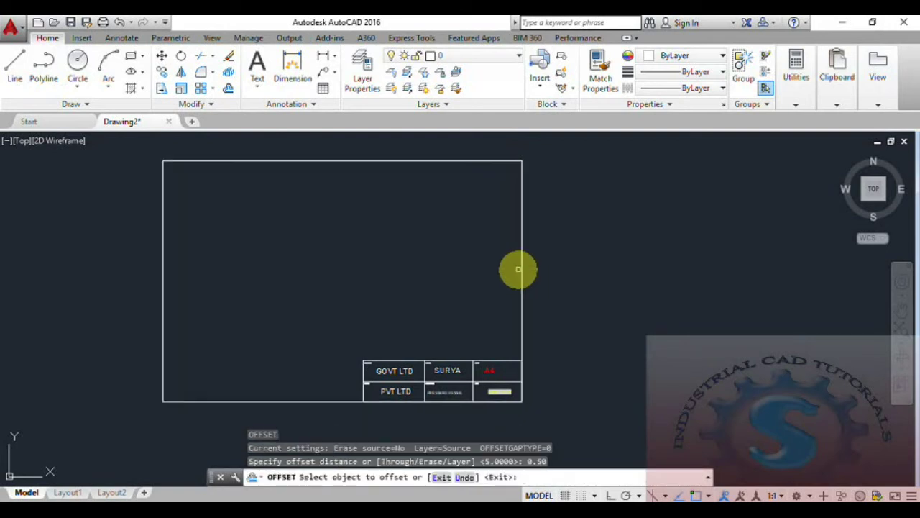
# Offset the border rectangle 0.50 outward to form the second frame.
pyautogui.click(522, 274)
pyautogui.click(535, 273)
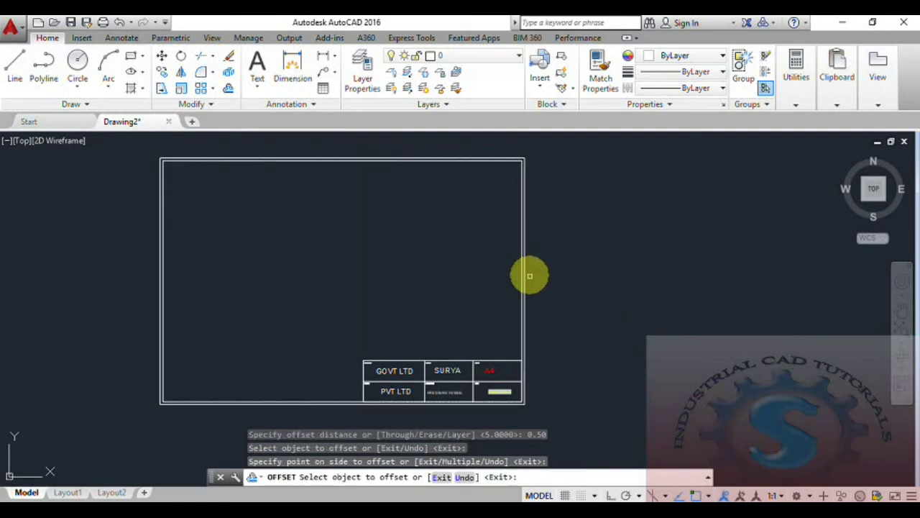
pyautogui.scroll(2, 529, 276)
pyautogui.moveTo(510, 312); pyautogui.dragTo(575, 232, button='middle')
pyautogui.scroll(-4, 571, 259)
pyautogui.click(567, 281)
pyautogui.scroll(2, 549, 301)
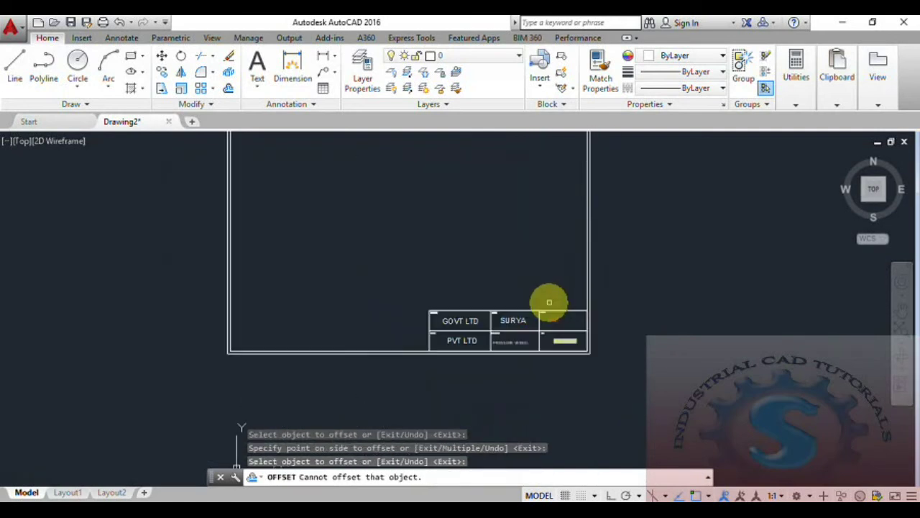
pyautogui.scroll(-4, 536, 309)
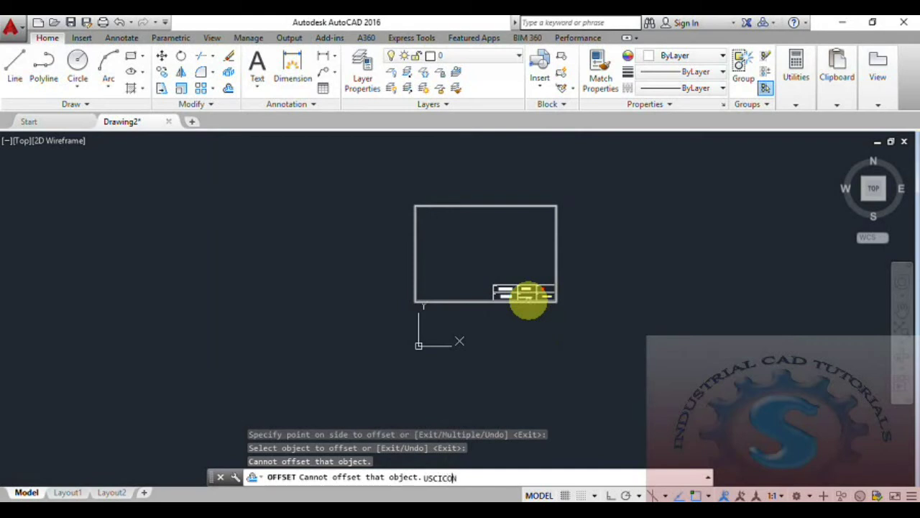
# Cancel the offset, set UCSICON to NO (Noorigin), and zoom to frame the sheet.
pyautogui.press('Return')
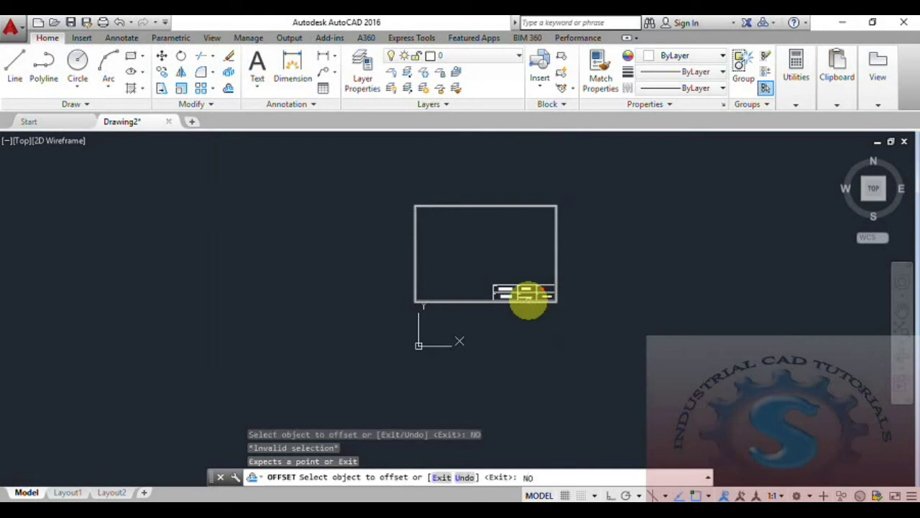
pyautogui.write('NO')
pyautogui.press('Escape')
pyautogui.press('Escape')
pyautogui.press('Escape')
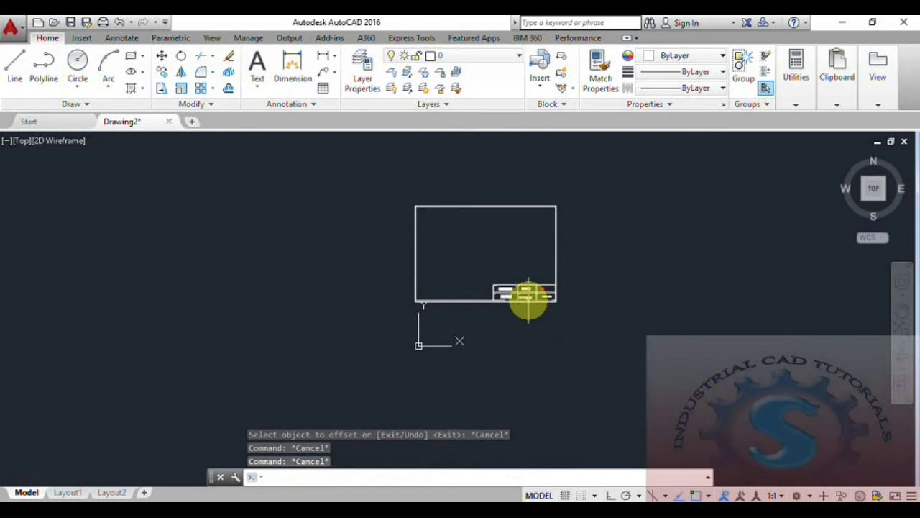
pyautogui.write('ucsicon')
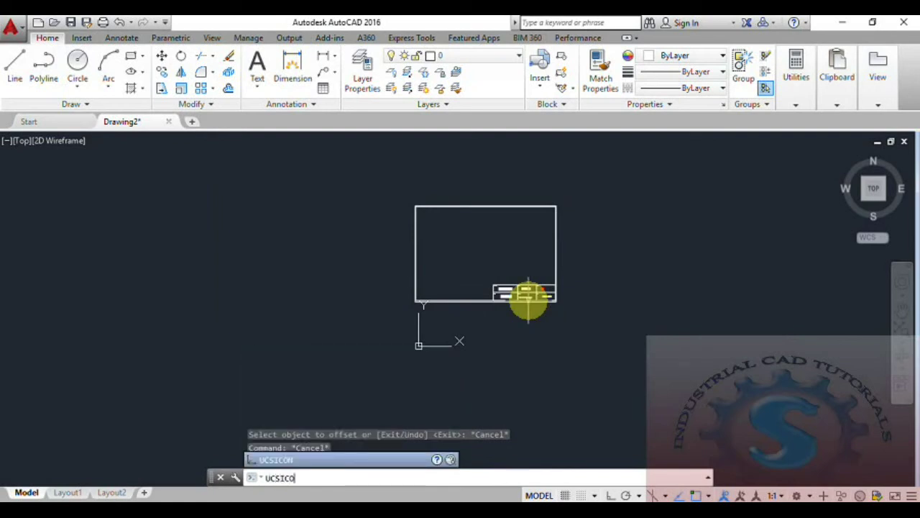
pyautogui.press('Return')
pyautogui.write('NO')
pyautogui.press('Return')
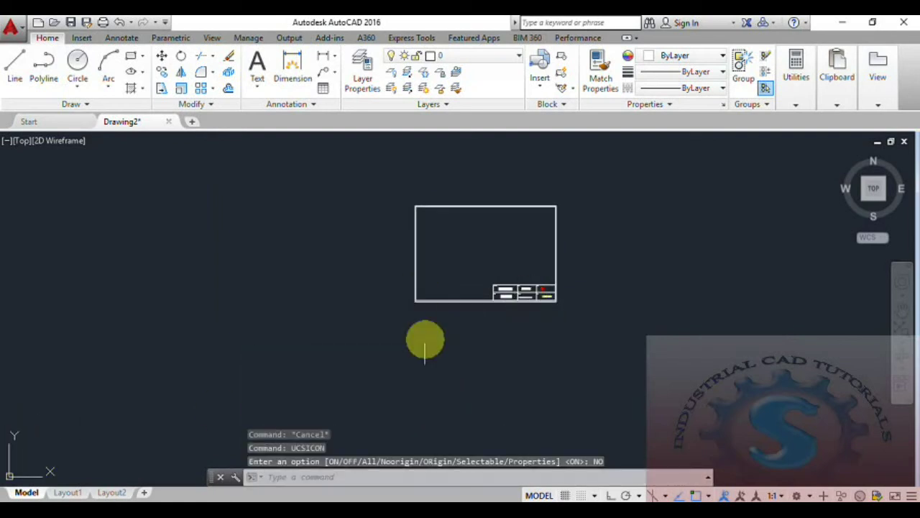
pyautogui.scroll(4, 469, 274)
pyautogui.moveTo(468, 273)
pyautogui.mouseDown(button='middle')
pyautogui.moveTo(329, 343)
pyautogui.moveTo(354, 333)
pyautogui.mouseUp(button='middle')
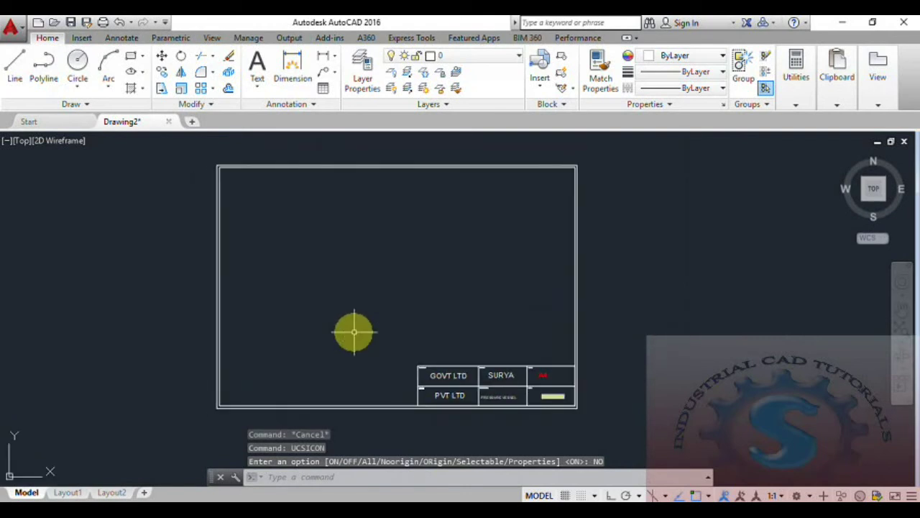
# Choose Adobe PDF as the plotter and Window as the area to plot.
pyautogui.hotkey('ctrl', 'p')
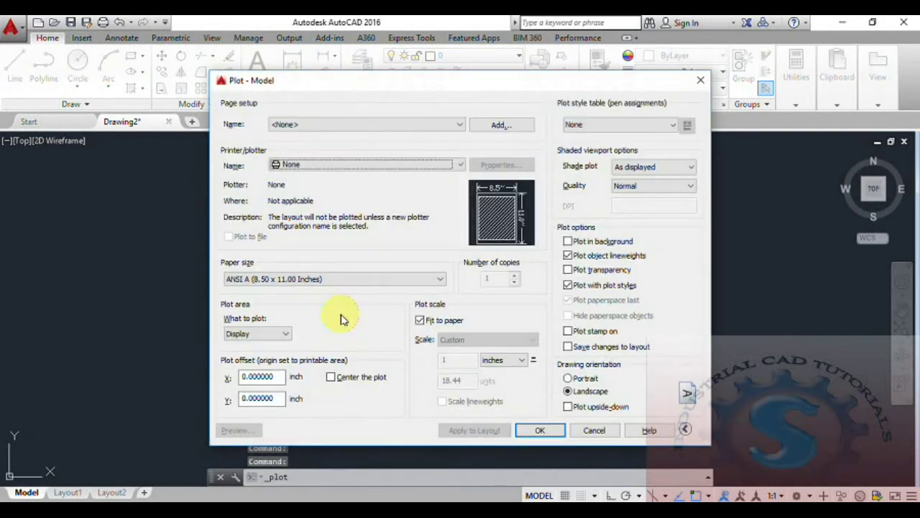
pyautogui.click(344, 164)
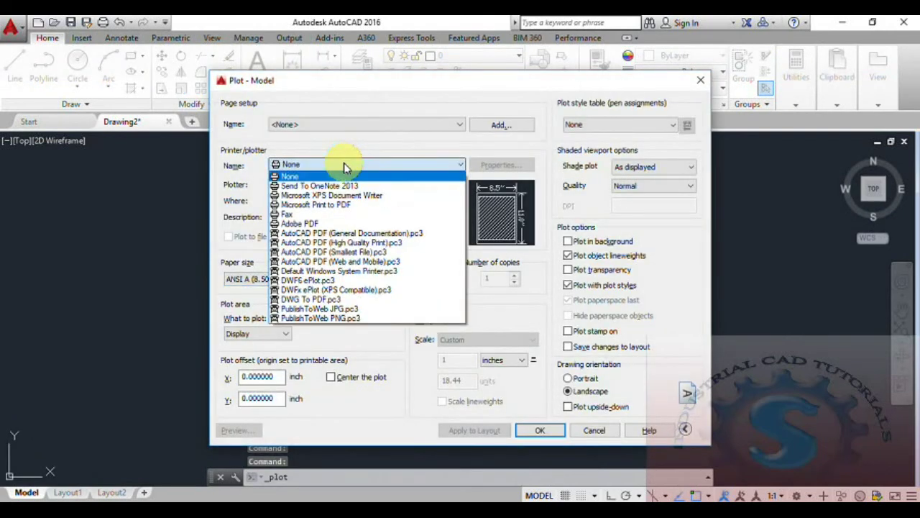
pyautogui.click(329, 224)
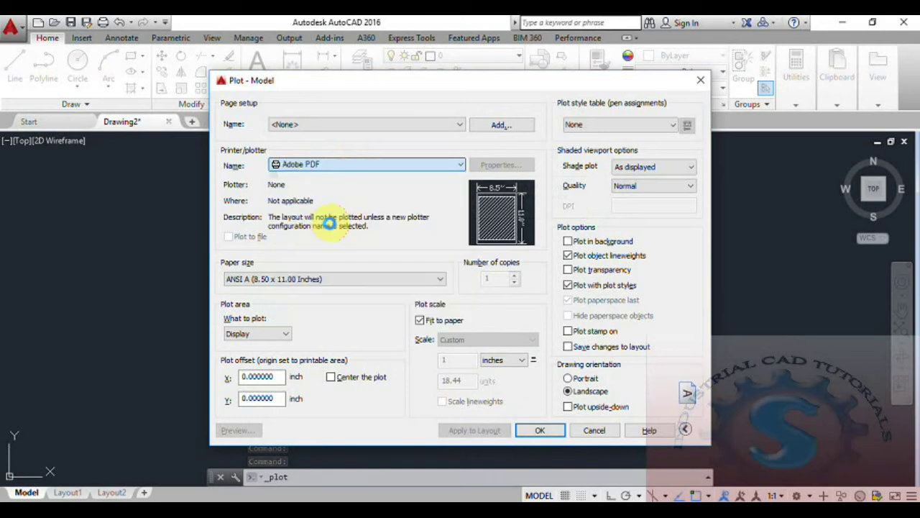
pyautogui.click(269, 334)
pyautogui.click(244, 374)
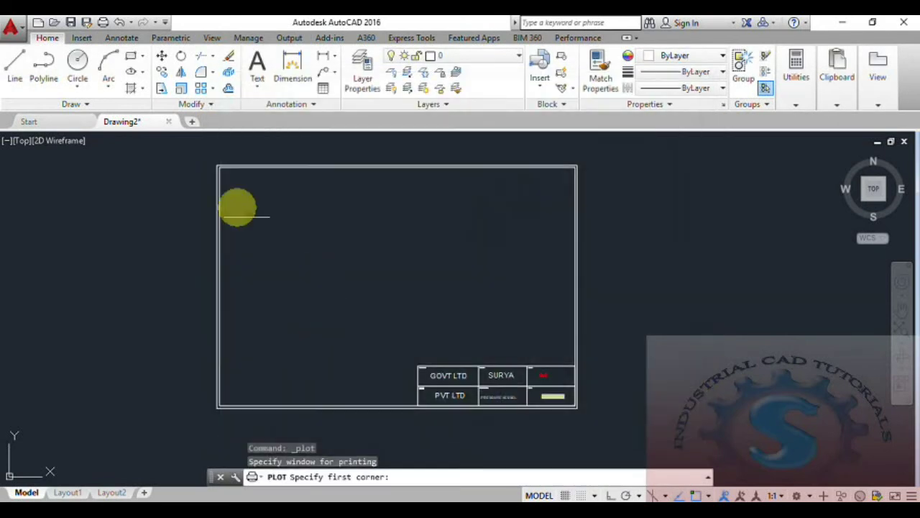
# Window the plot from the border's upper-left corner to the title block corner.
pyautogui.scroll(2, 215, 166)
pyautogui.click(218, 165)
pyautogui.scroll(-4, 335, 323)
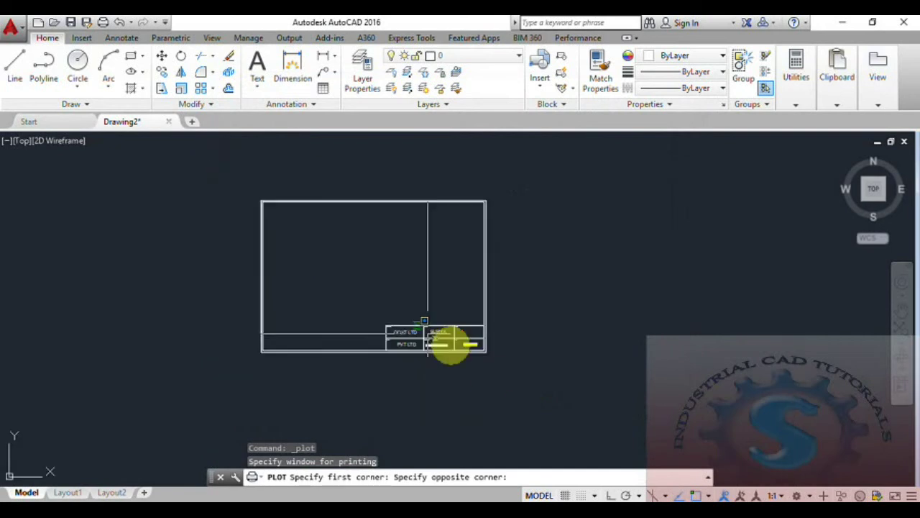
pyautogui.scroll(4, 439, 342)
pyautogui.click(491, 333)
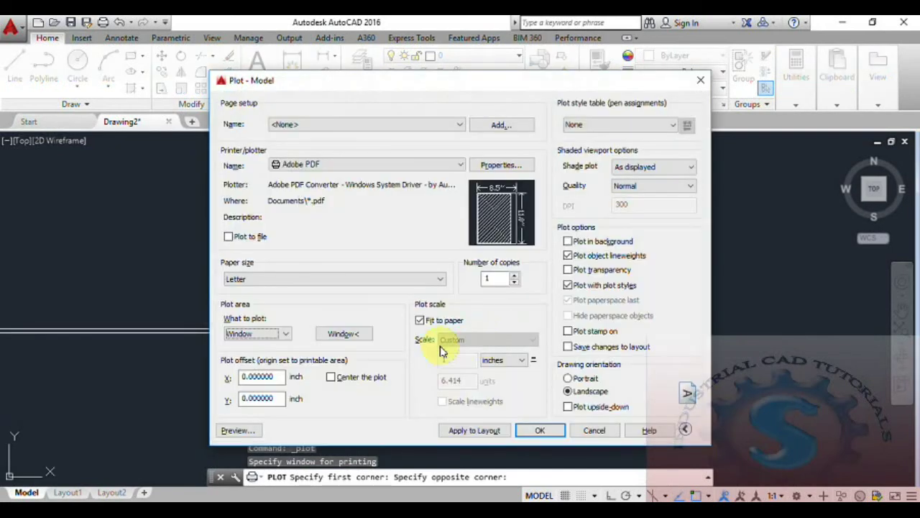
# Centre the plot on A4 paper and preview it.
pyautogui.click(332, 377)
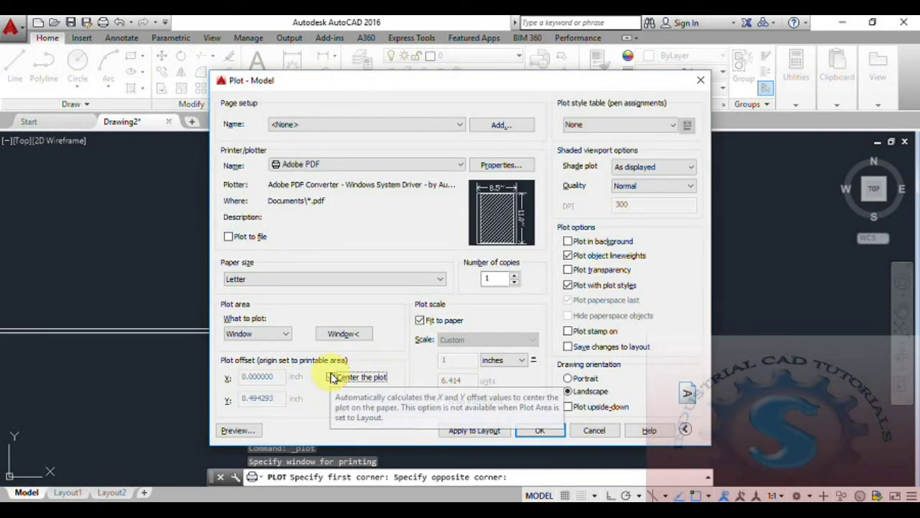
pyautogui.click(337, 279)
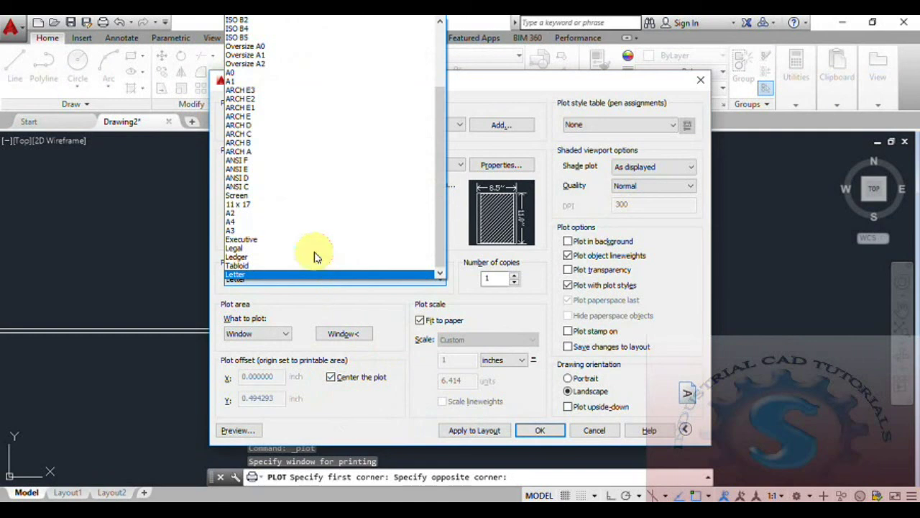
pyautogui.click(302, 225)
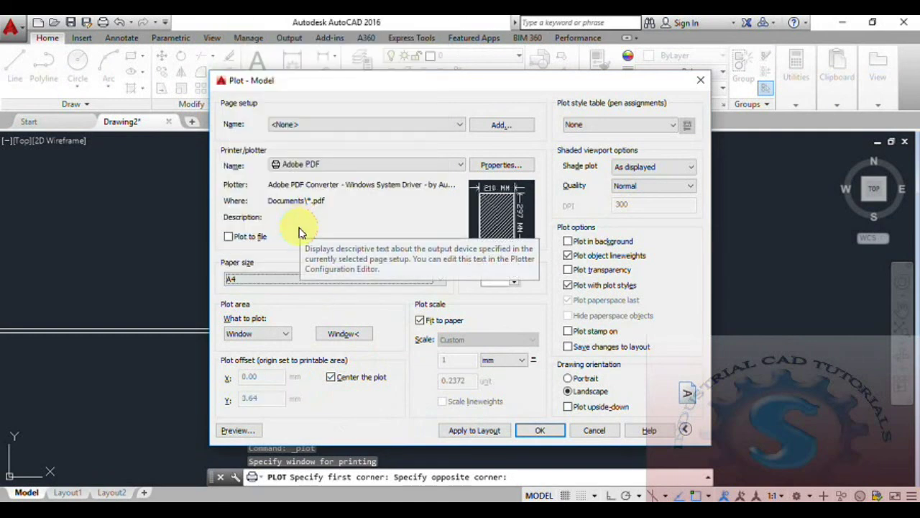
pyautogui.click(232, 429)
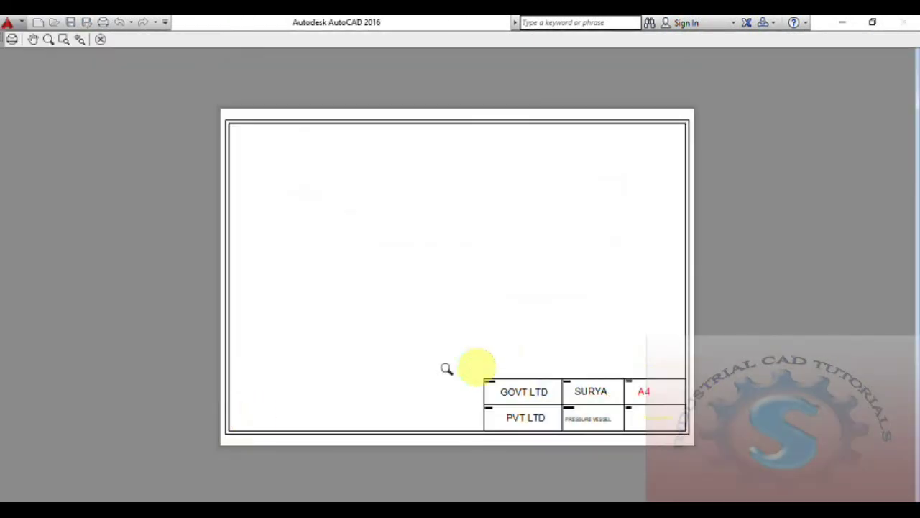
# Plot the previewed sheet to Drawing2 Model (1).pdf on the Desktop and minimize AutoCAD.
pyautogui.scroll(2, 474, 375)
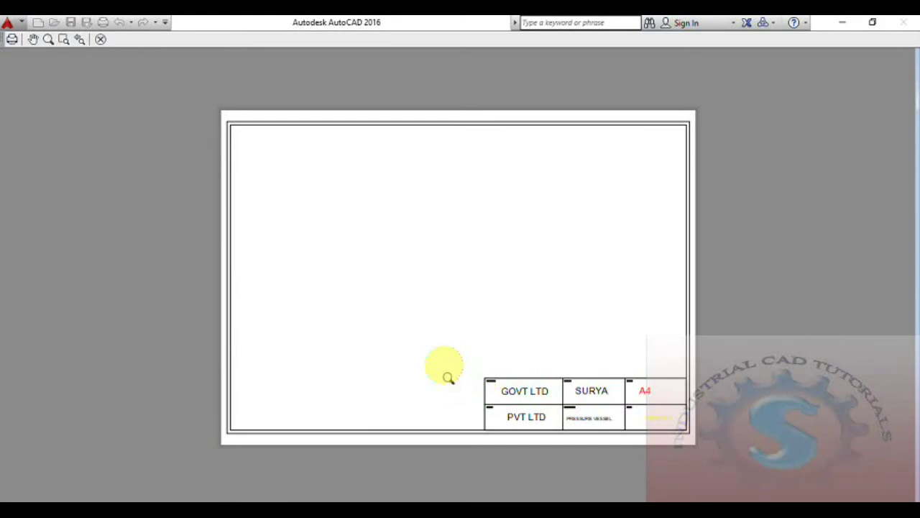
pyautogui.click(13, 41)
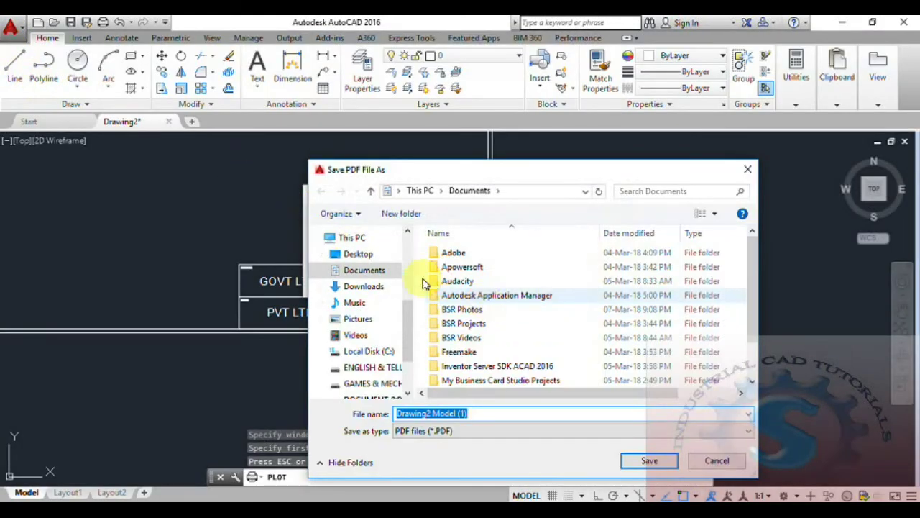
pyautogui.click(380, 255)
pyautogui.click(649, 461)
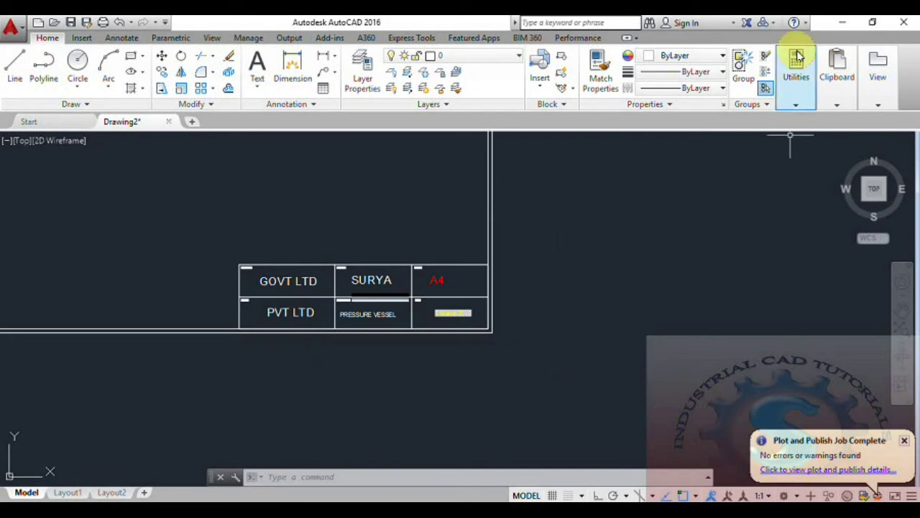
pyautogui.click(842, 22)
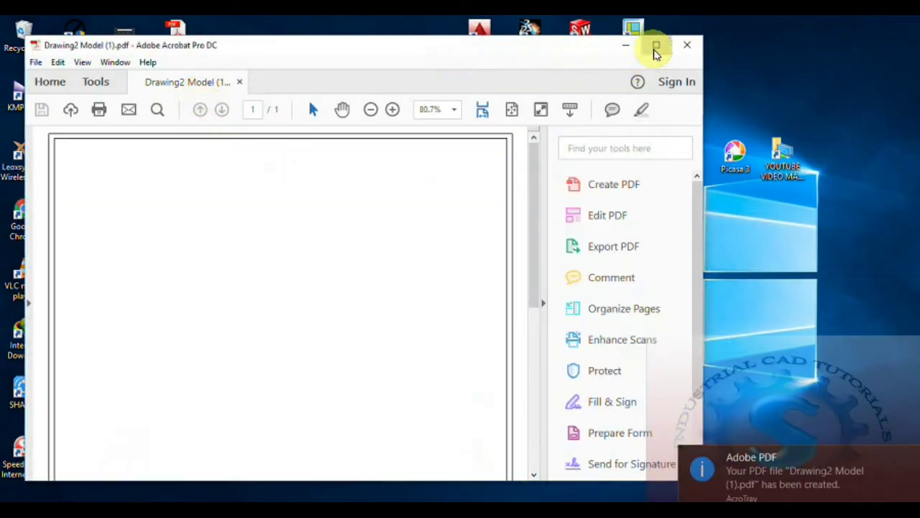
# Maximize Acrobat and rotate the page clockwise three times until the title block is upright.
pyautogui.click(655, 45)
pyautogui.scroll(-1, 253, 305)
pyautogui.scroll(1, 253, 306)
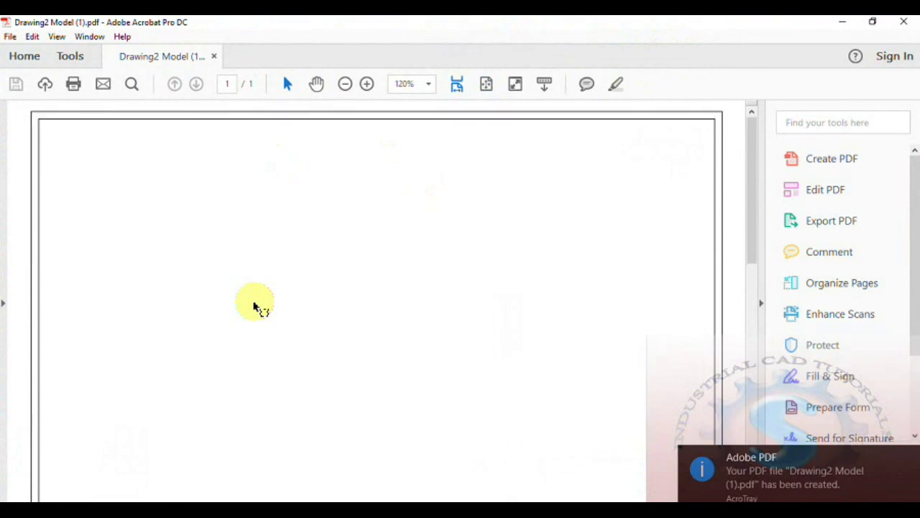
pyautogui.scroll(-5, 254, 304)
pyautogui.scroll(-4, 255, 304)
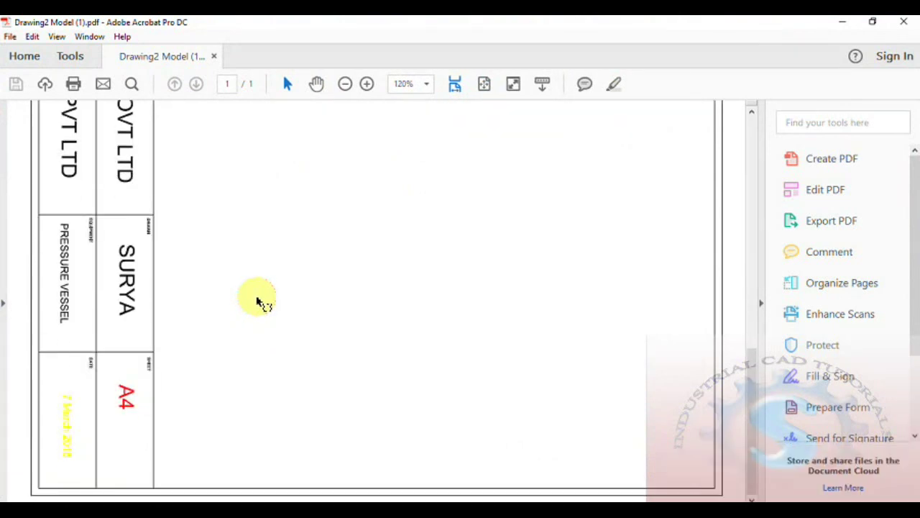
pyautogui.scroll(3, 260, 302)
pyautogui.rightClick(293, 237)
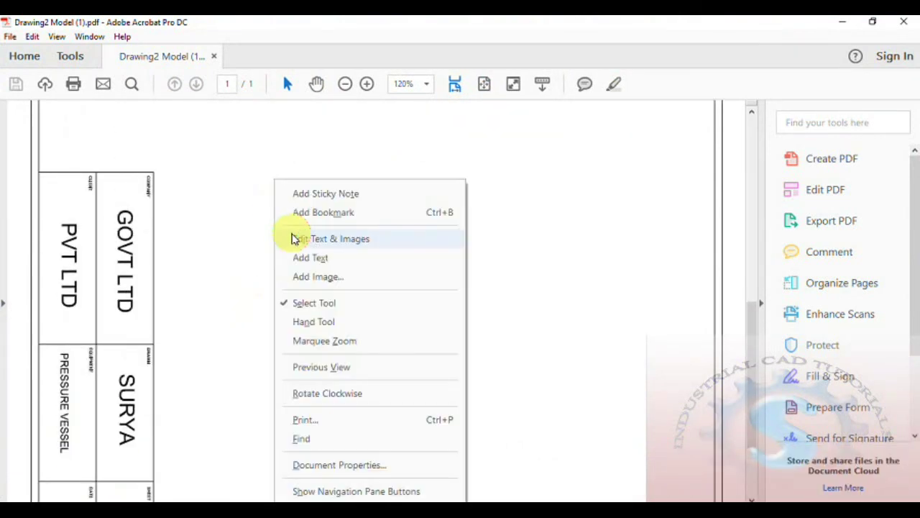
pyautogui.click(323, 393)
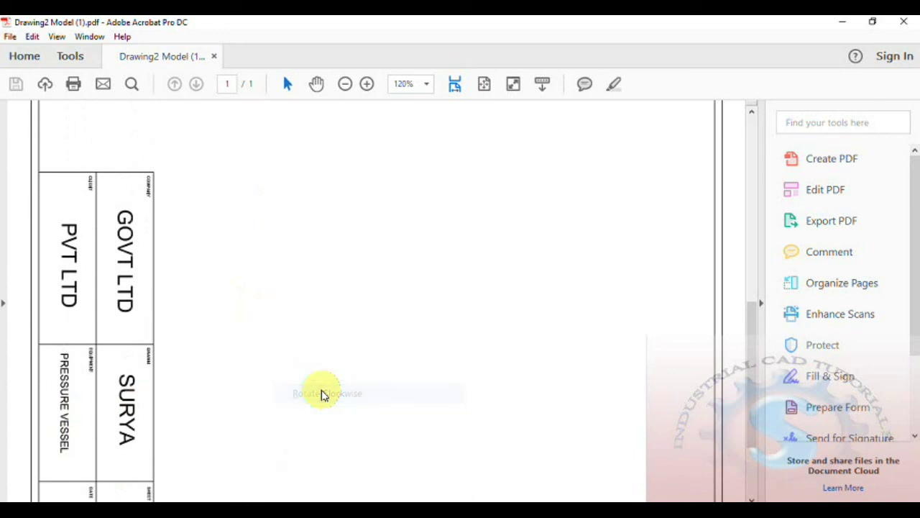
pyautogui.rightClick(334, 246)
pyautogui.click(380, 393)
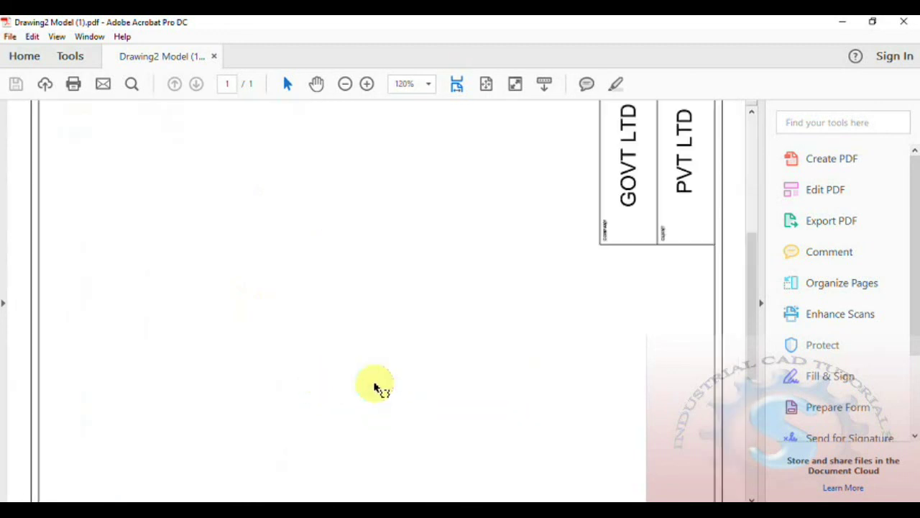
pyautogui.rightClick(349, 236)
pyautogui.click(372, 394)
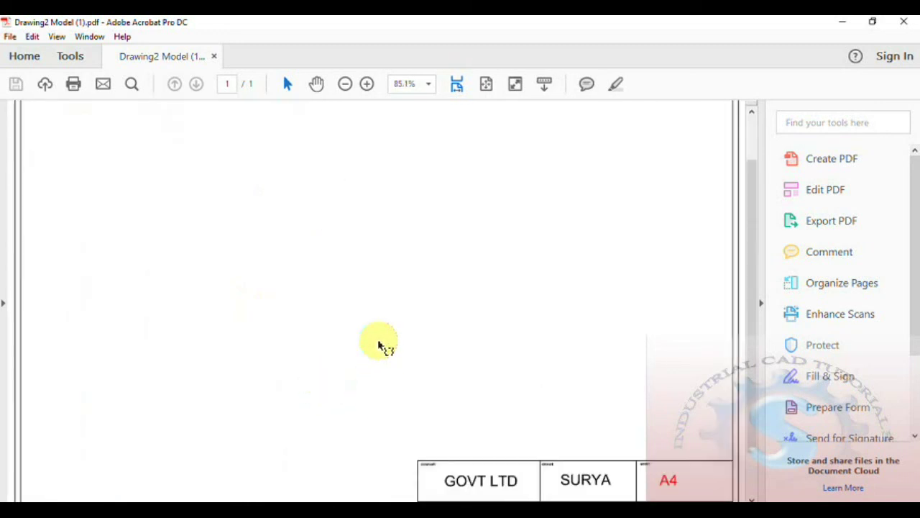
# Close Acrobat and restore the AutoCAD drawing from the taskbar.
pyautogui.scroll(3, 380, 345)
pyautogui.scroll(-3, 380, 345)
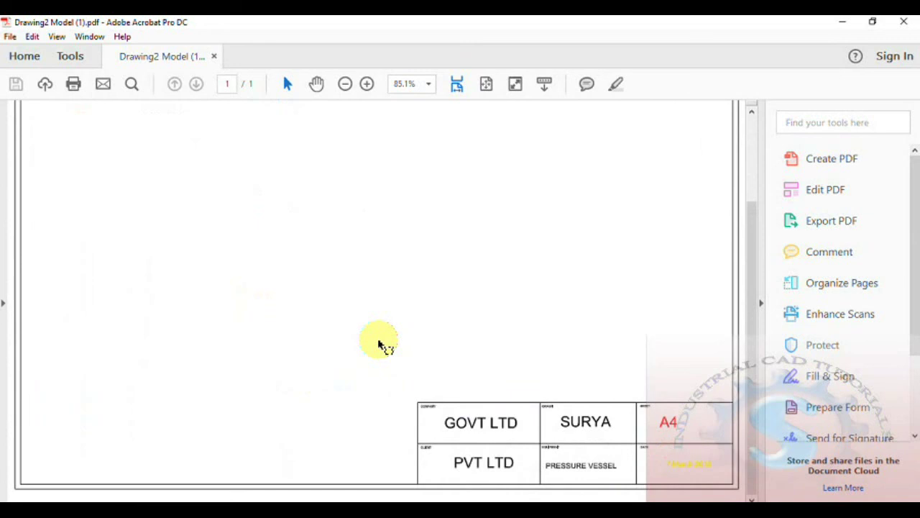
pyautogui.scroll(3, 380, 345)
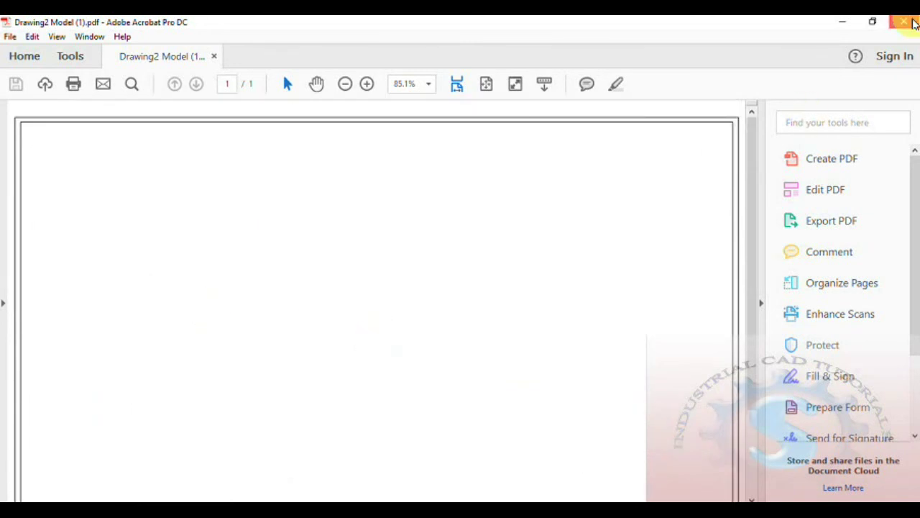
pyautogui.click(904, 22)
pyautogui.click(363, 496)
pyautogui.scroll(-5, 423, 300)
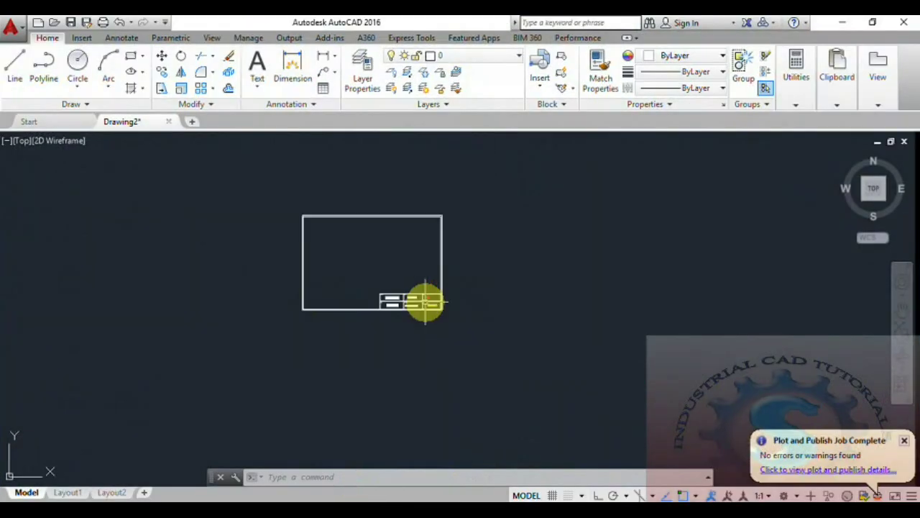
pyautogui.scroll(4, 410, 329)
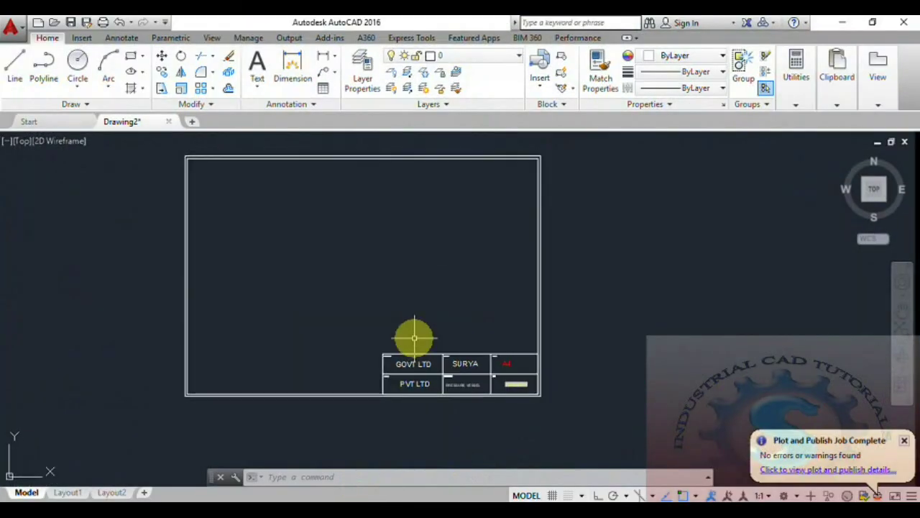